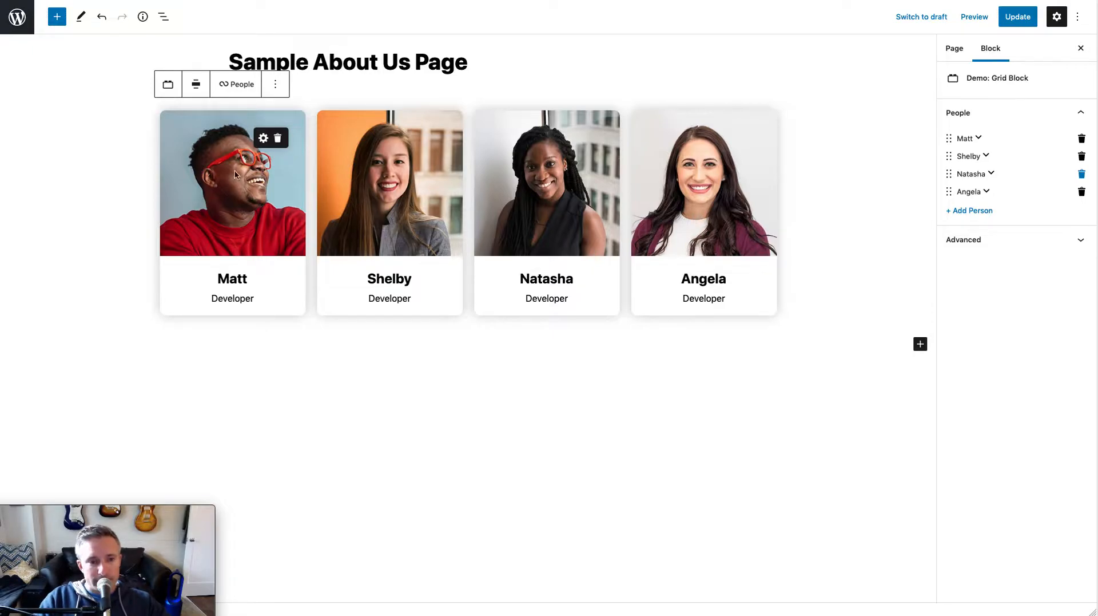
Step: Add a person card with the photo of the man in a beanie, enter the person's first name, and set the content to Developer
{"action": "left_click", "coordinate": [241, 85]}
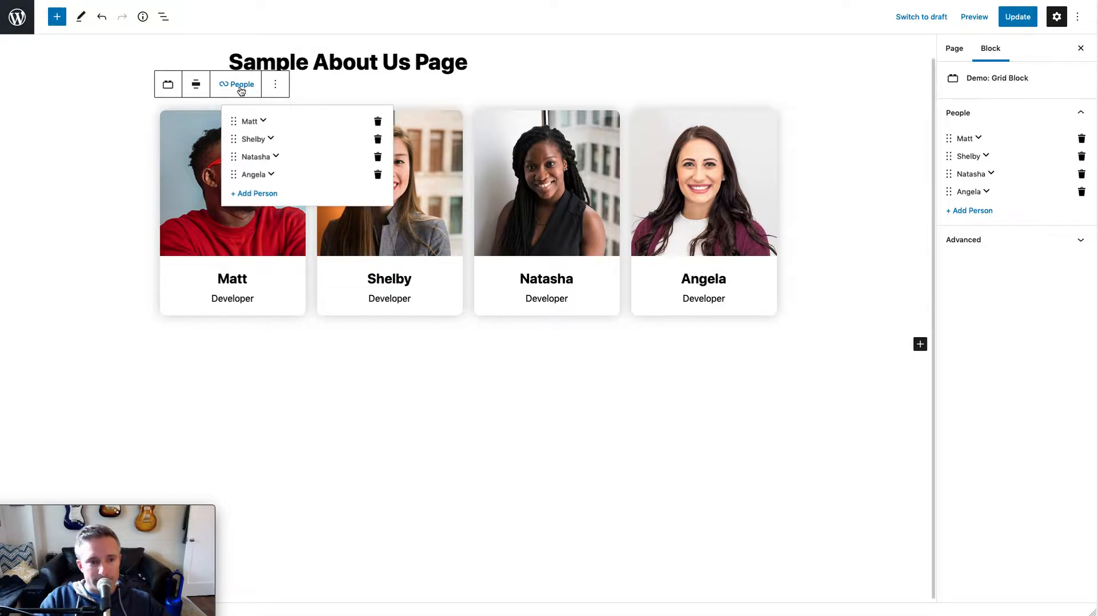
{"action": "left_click", "coordinate": [256, 193]}
{"action": "left_click", "coordinate": [240, 375]}
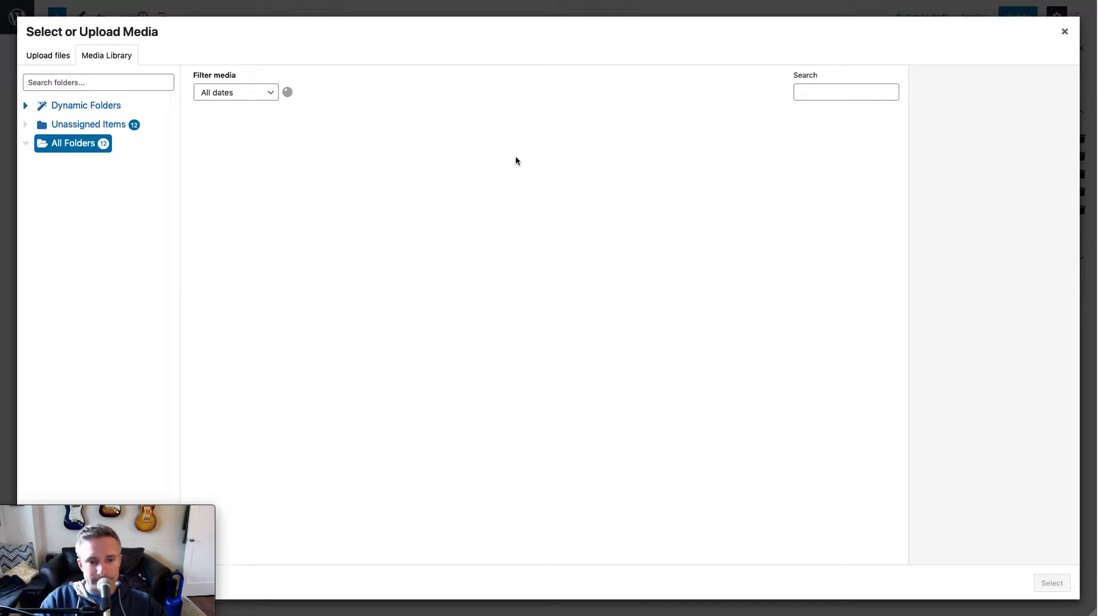
{"action": "left_click", "coordinate": [664, 171]}
{"action": "left_click", "coordinate": [1041, 583]}
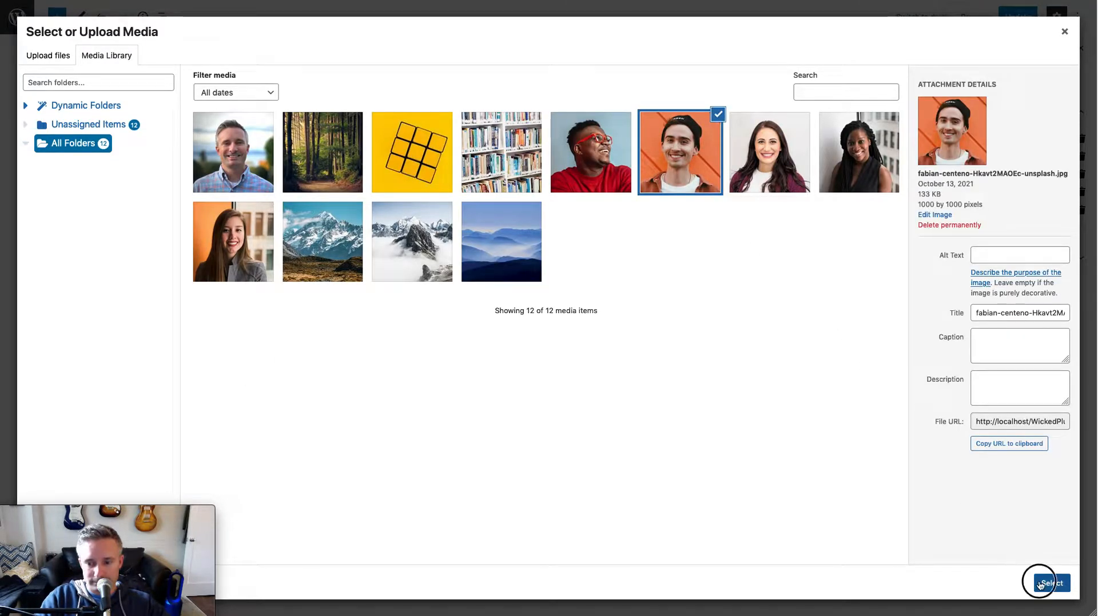
{"action": "type", "text": "Jeff"}
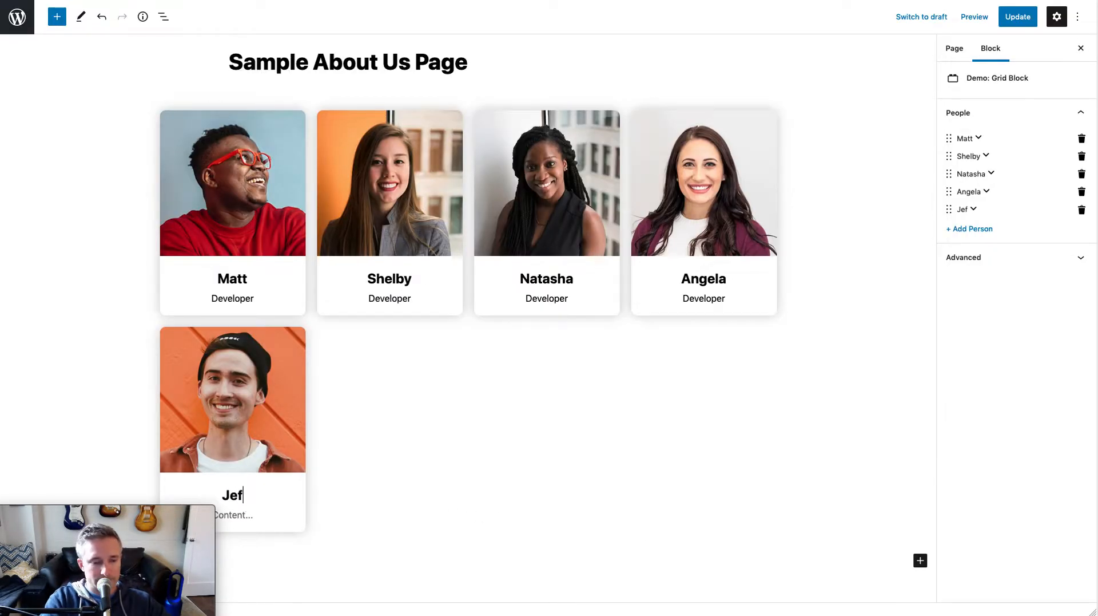
{"action": "left_click", "coordinate": [239, 517]}
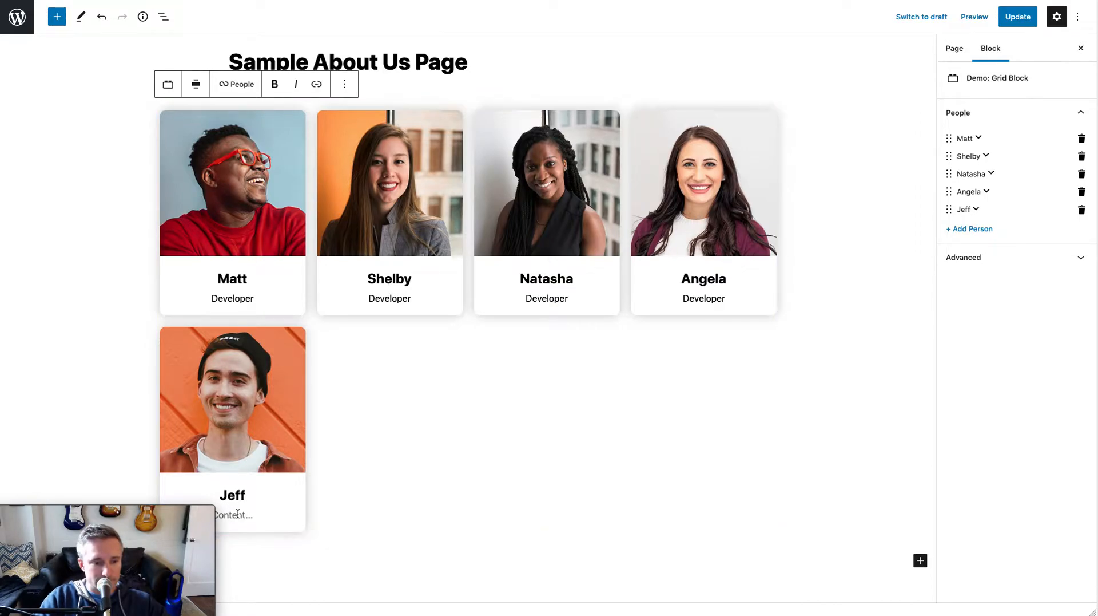
{"action": "type", "text": "Developer"}
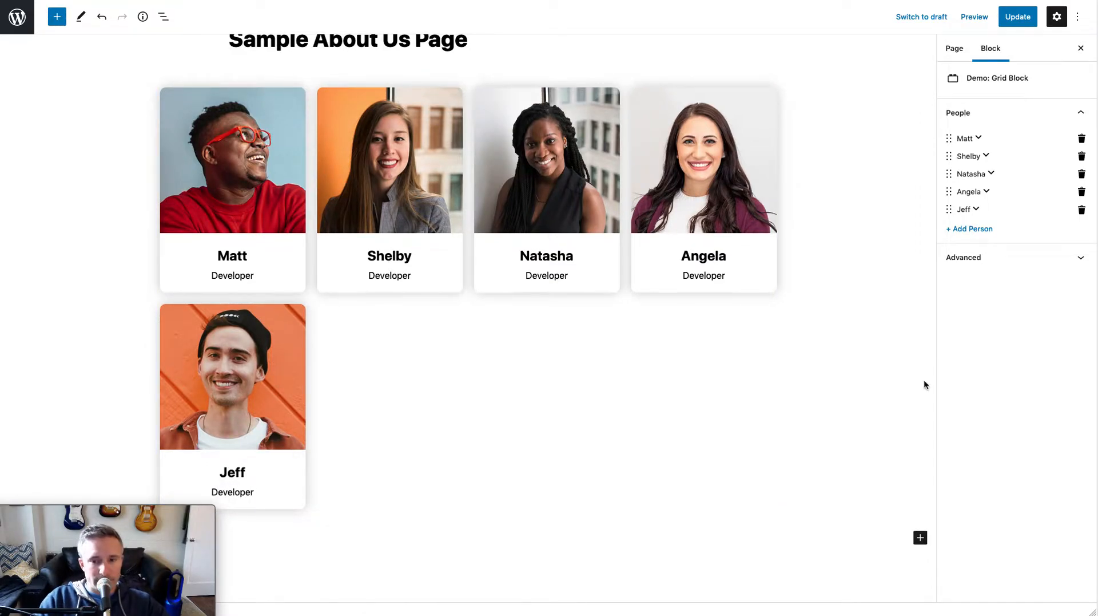
Step: Move the new person to second place in the people list and delete that entry, saving the page
{"action": "left_click_drag", "start_coordinate": [949, 209], "coordinate": [950, 171]}
{"action": "left_click", "coordinate": [1082, 156]}
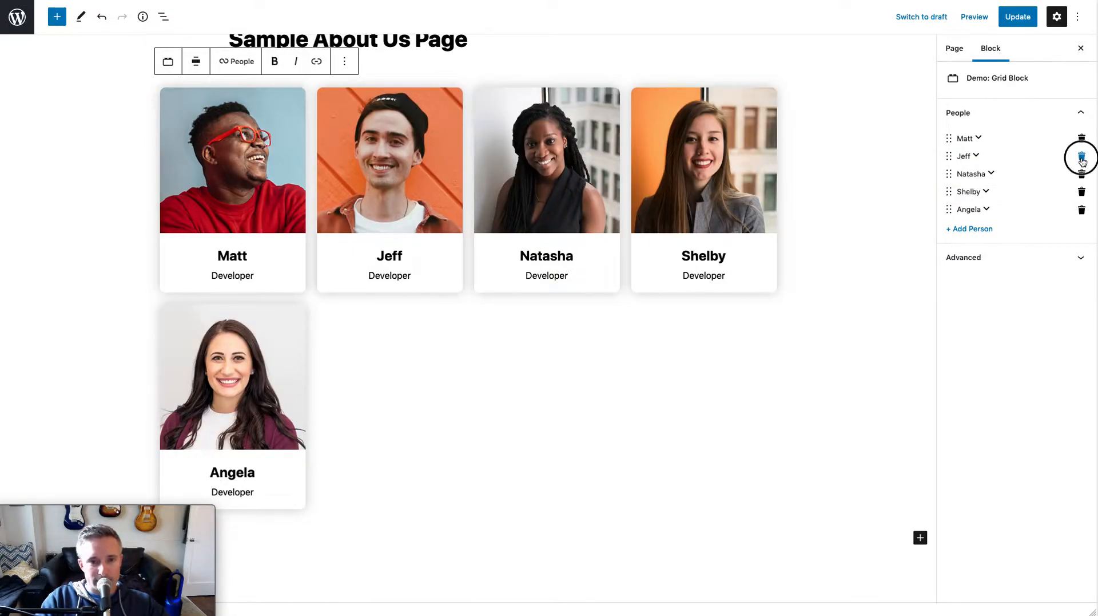
{"action": "left_click", "coordinate": [1018, 17]}
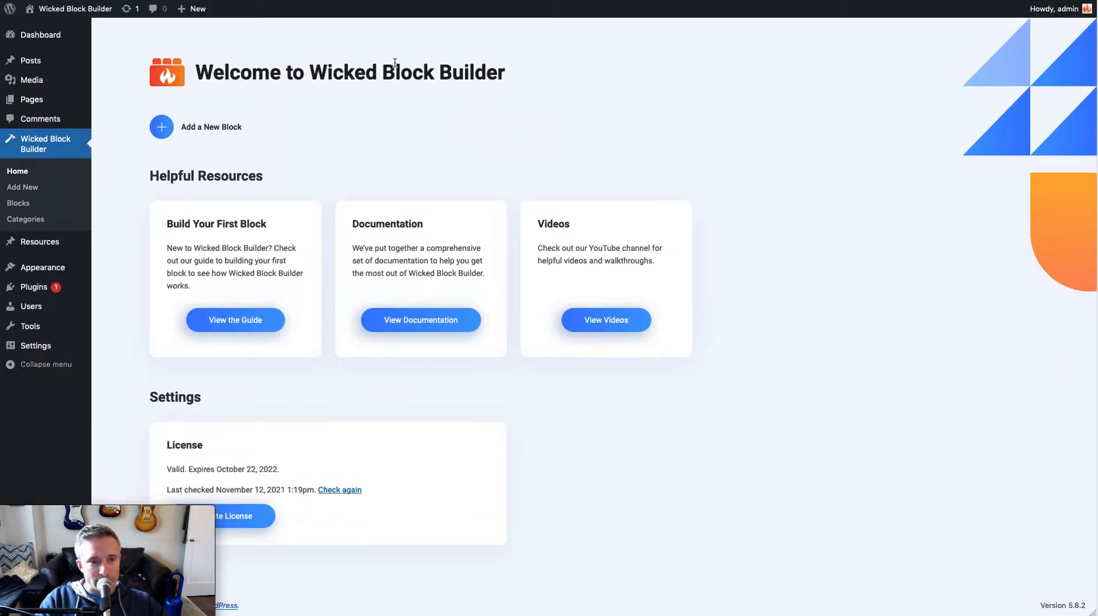
Step: Create a new block in Wicked Block Builder named Custom Grid Block, in the Custom category with Wide alignment support
{"action": "left_click", "coordinate": [215, 131]}
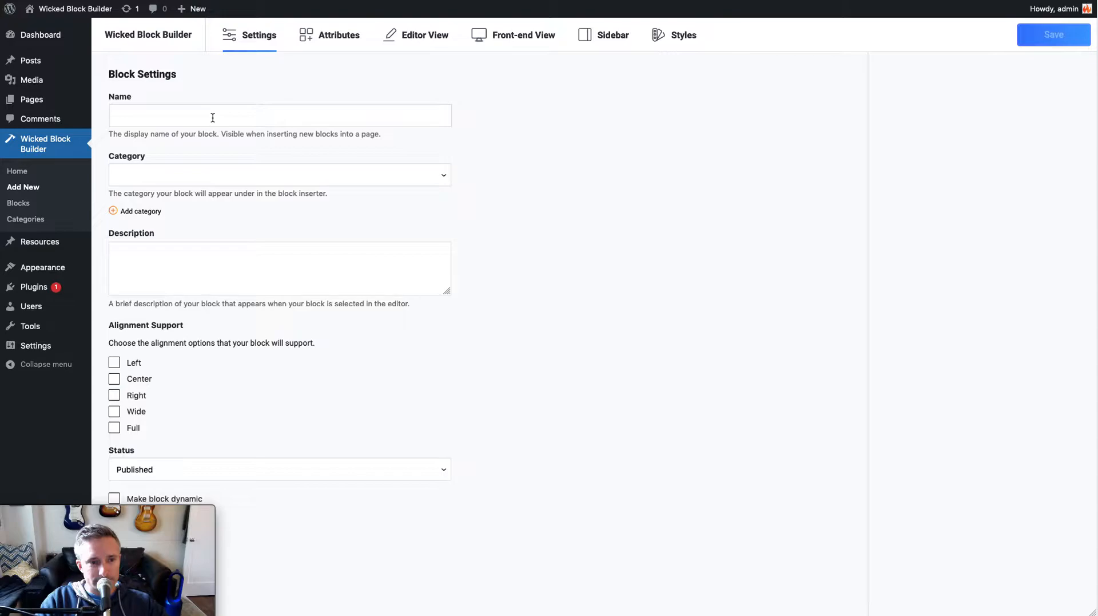
{"action": "left_click", "coordinate": [213, 118]}
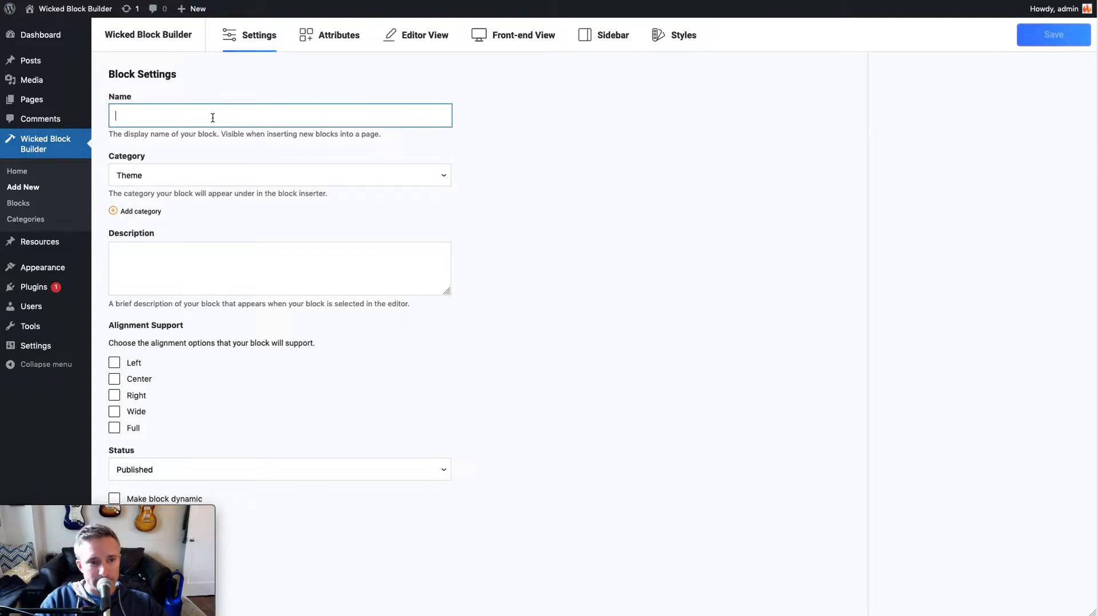
{"action": "type", "text": "Custom Grid Block"}
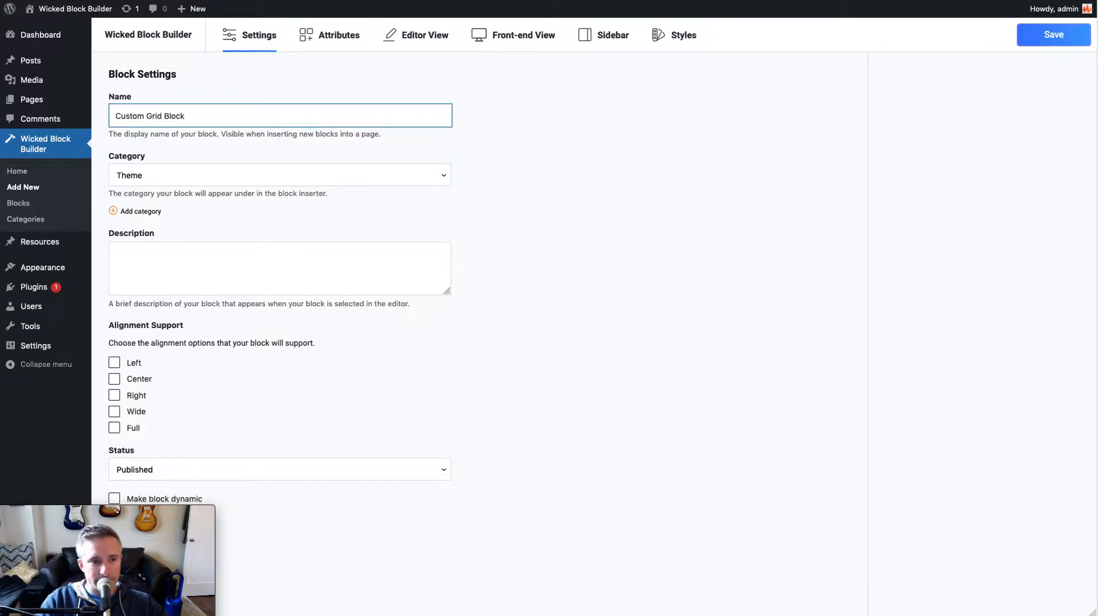
{"action": "left_click", "coordinate": [198, 179]}
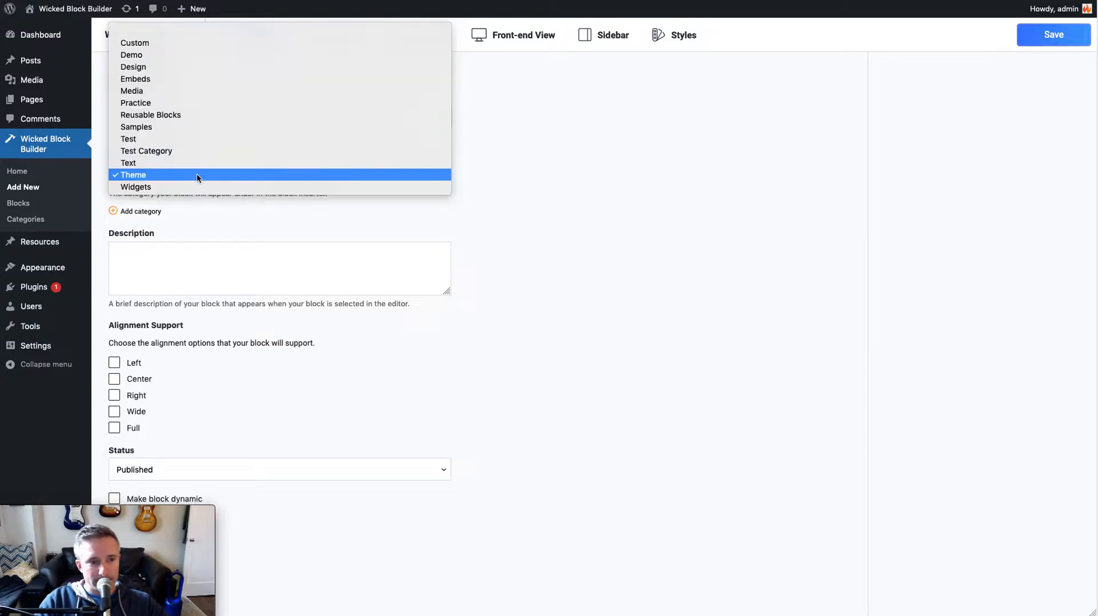
{"action": "left_click", "coordinate": [172, 46]}
{"action": "left_click", "coordinate": [115, 412]}
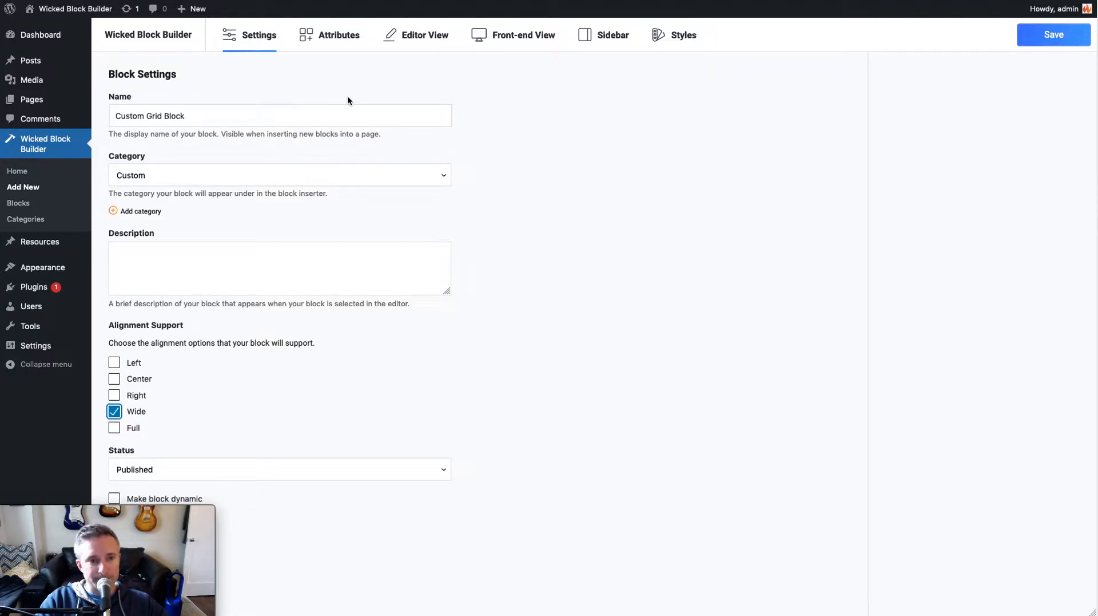
Step: Add an array attribute to the block and name it profiles
{"action": "left_click", "coordinate": [336, 37]}
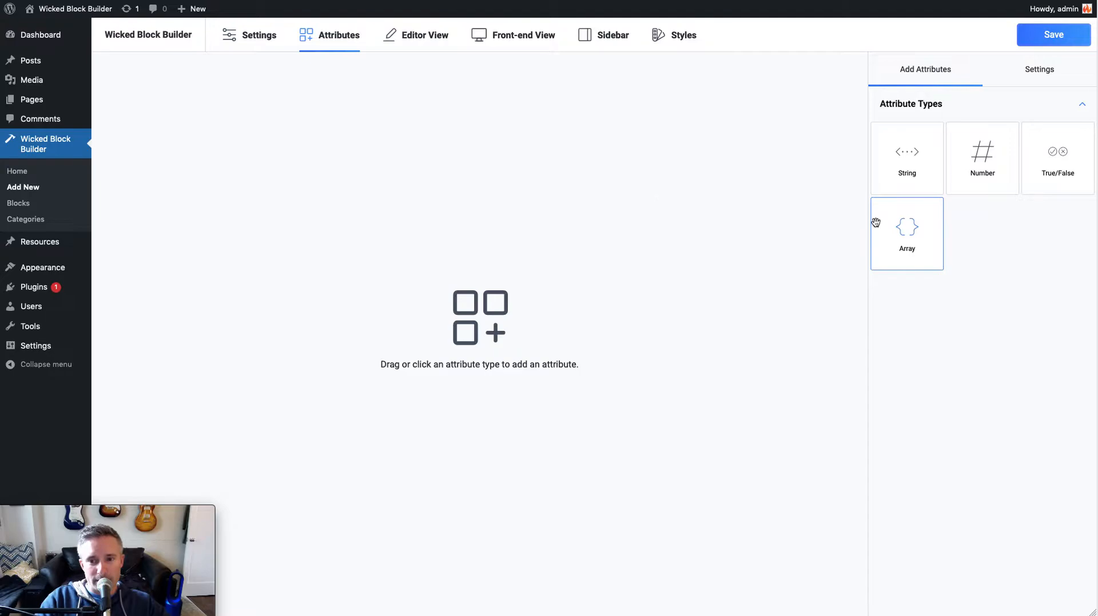
{"action": "left_click_drag", "start_coordinate": [907, 226], "coordinate": [215, 91]}
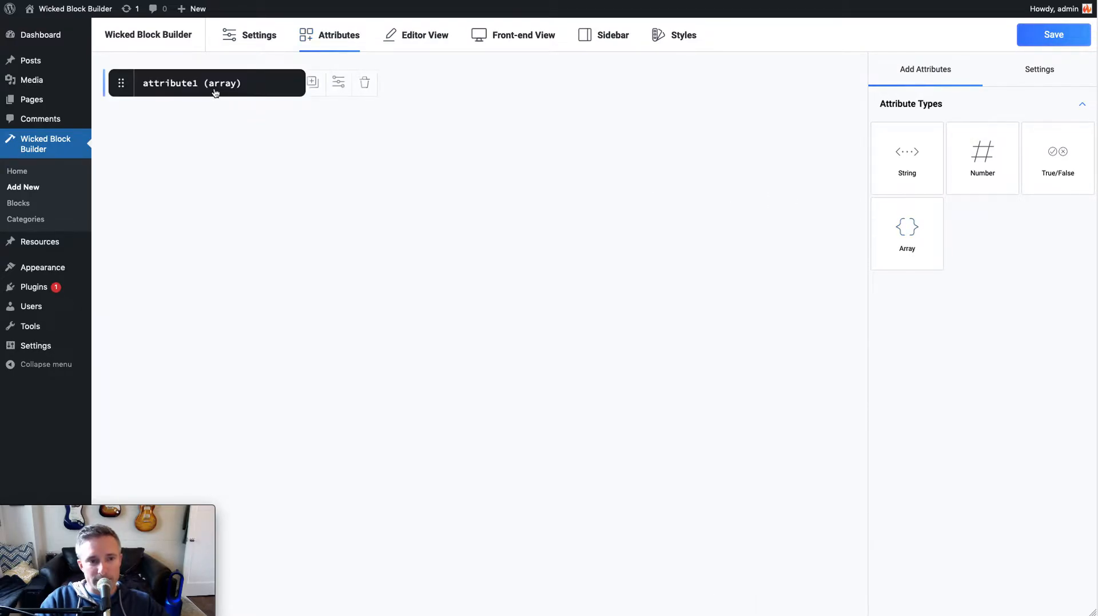
{"action": "double_click", "coordinate": [921, 183]}
{"action": "type", "text": "profilesw"}
{"action": "key", "text": "BackSpace"}
Step: Add a number attribute named image nested inside the profiles array
{"action": "left_click", "coordinate": [941, 74]}
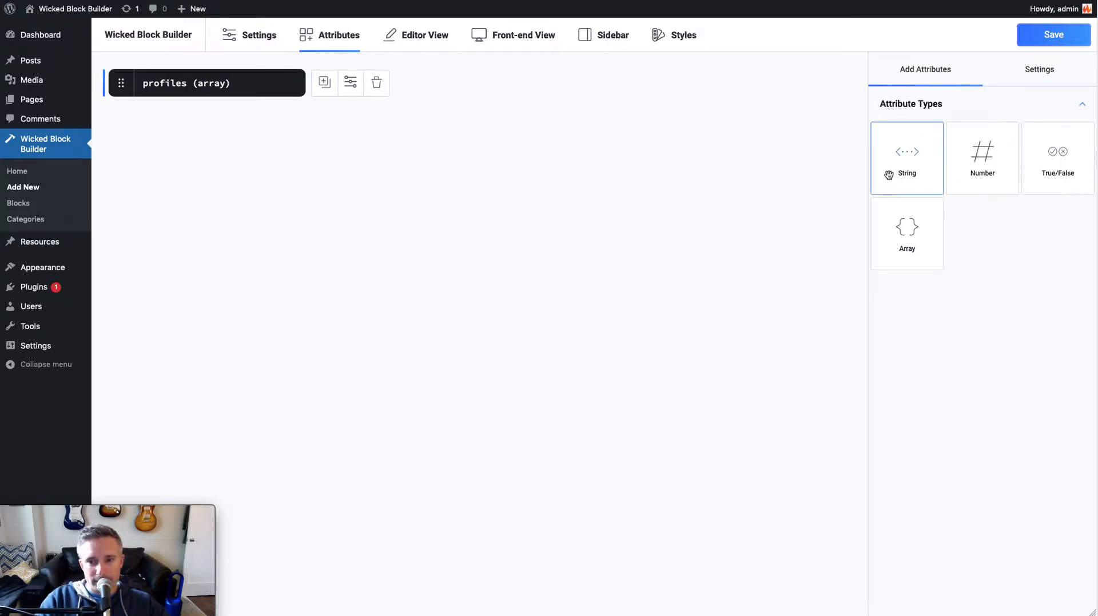
{"action": "left_click_drag", "start_coordinate": [980, 164], "coordinate": [171, 120]}
{"action": "double_click", "coordinate": [965, 192]}
{"action": "type", "text": "image"}
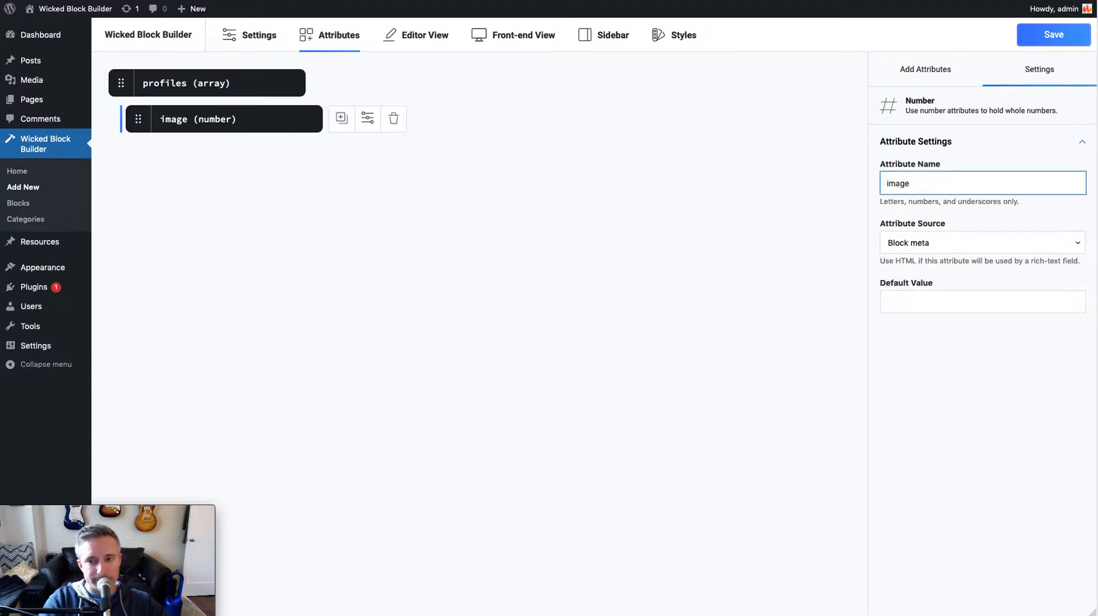
Step: Add two string attributes named name and title inside the profiles array, below image
{"action": "left_click", "coordinate": [912, 71]}
{"action": "left_click_drag", "start_coordinate": [907, 156], "coordinate": [146, 154]}
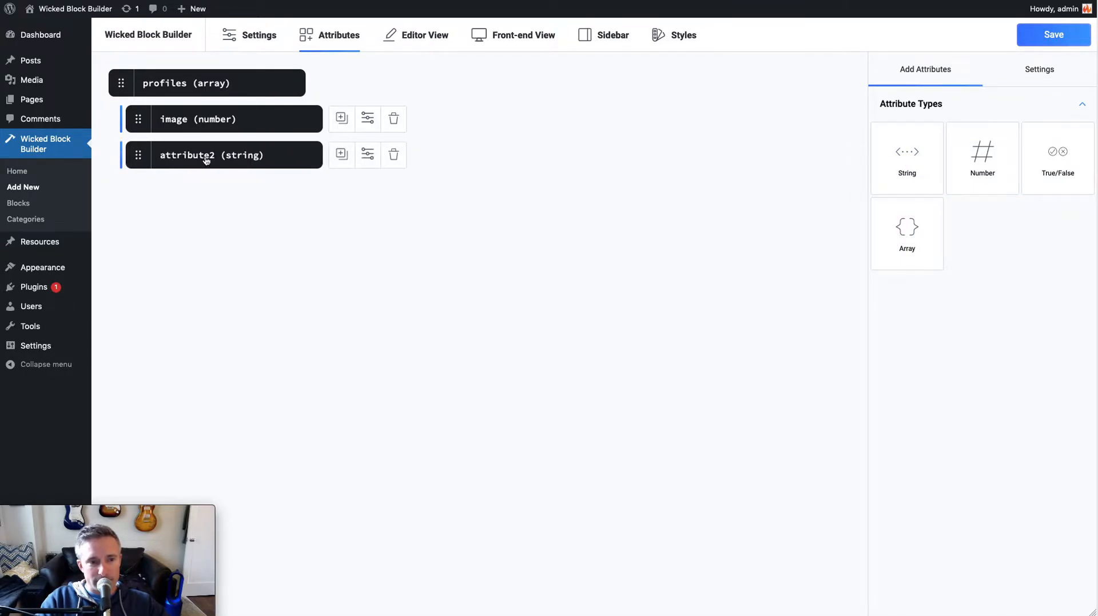
{"action": "double_click", "coordinate": [914, 193]}
{"action": "type", "text": "name"}
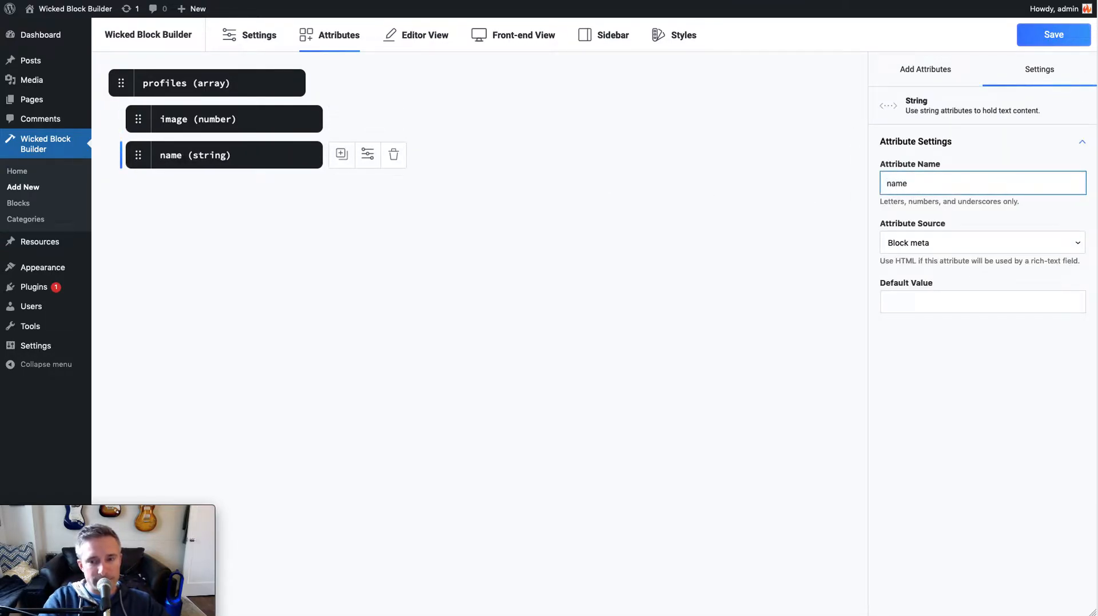
{"action": "left_click", "coordinate": [909, 63]}
{"action": "left_click_drag", "start_coordinate": [908, 154], "coordinate": [189, 192]}
{"action": "double_click", "coordinate": [914, 182]}
{"action": "type", "text": "title"}
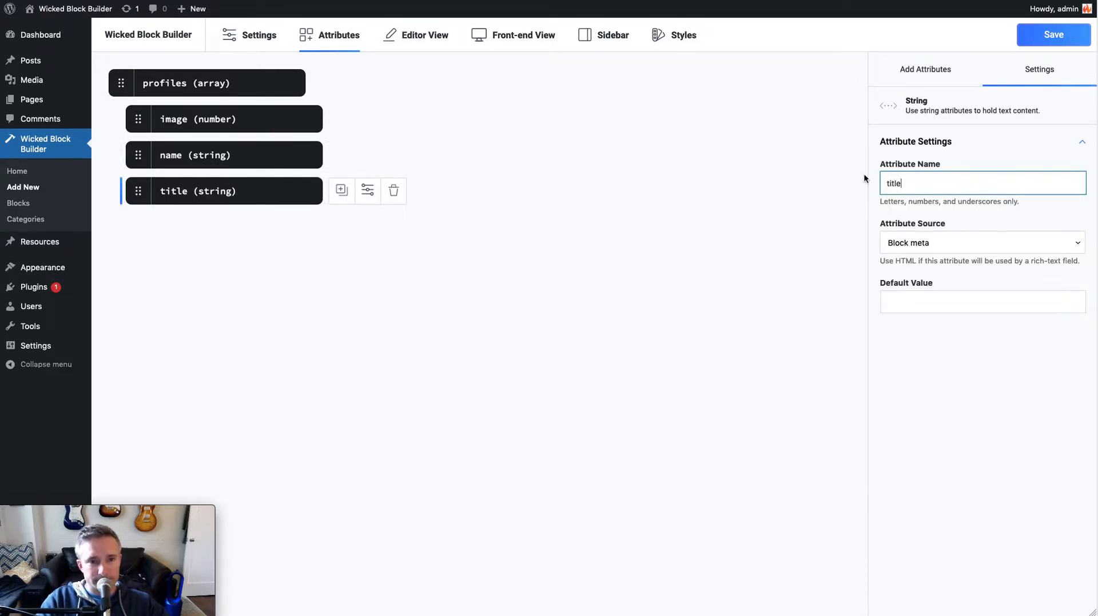
Step: Add a section element to the block's editor view and give it the class grid-block
{"action": "left_click", "coordinate": [430, 40]}
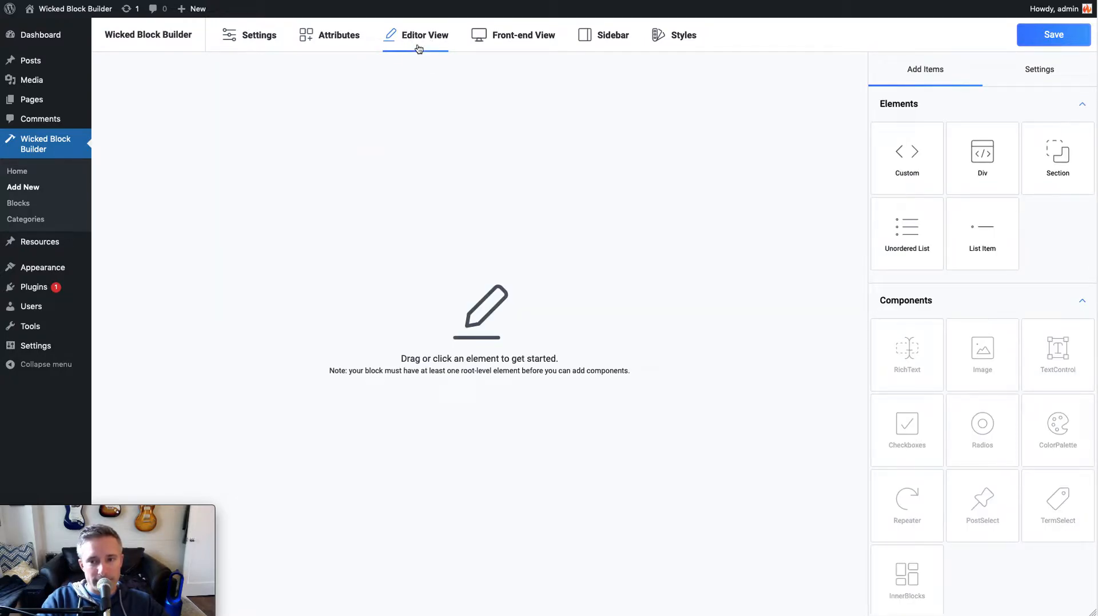
{"action": "left_click", "coordinate": [1054, 175]}
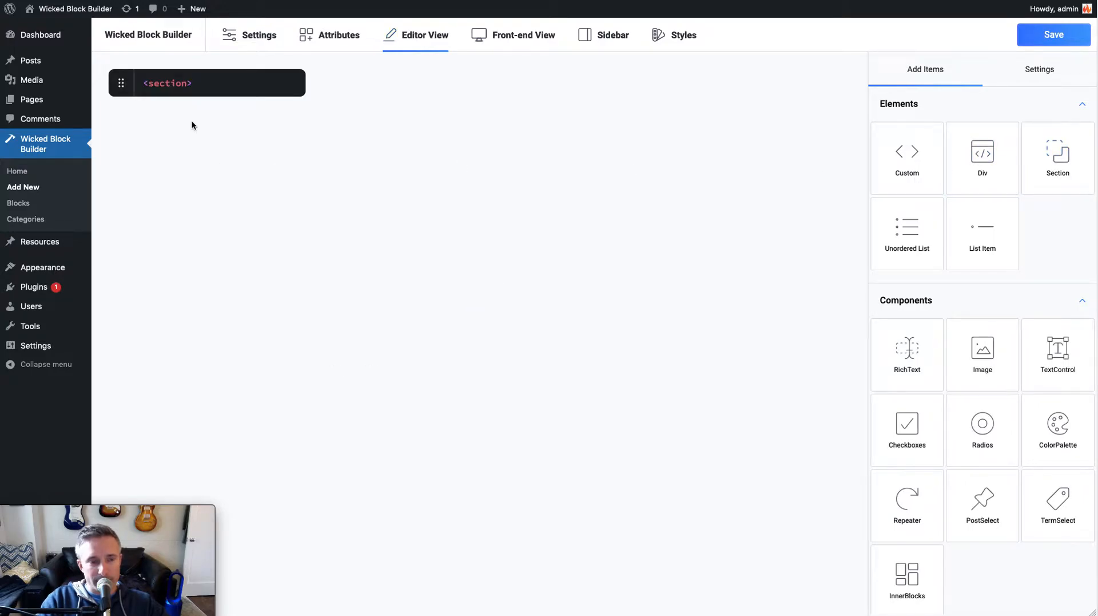
{"action": "left_click", "coordinate": [183, 92]}
{"action": "left_click", "coordinate": [903, 320]}
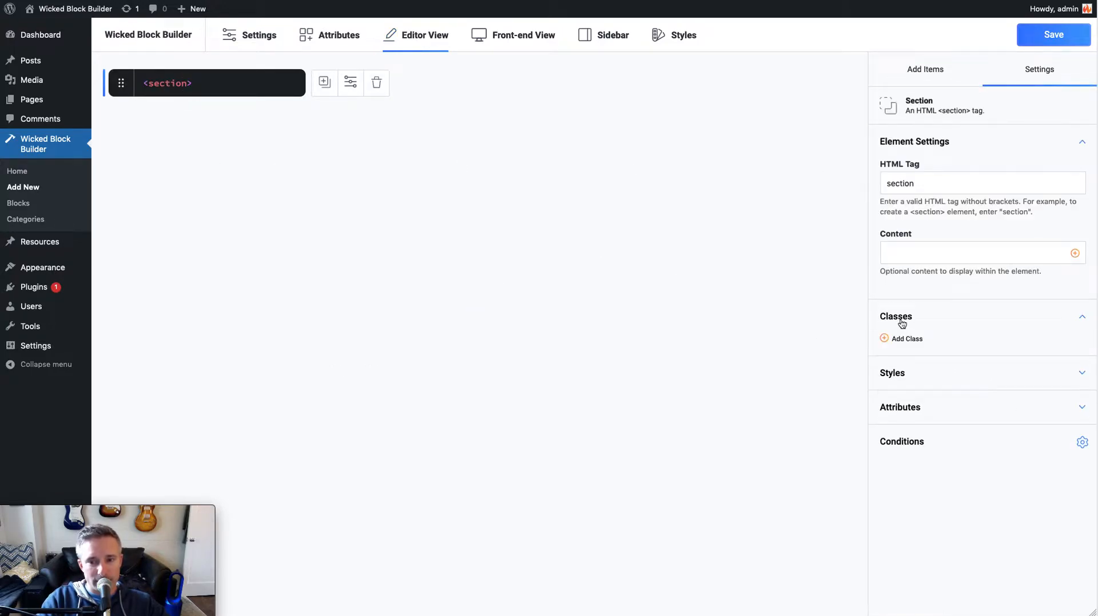
{"action": "left_click", "coordinate": [905, 341]}
{"action": "type", "text": "grid-block"}
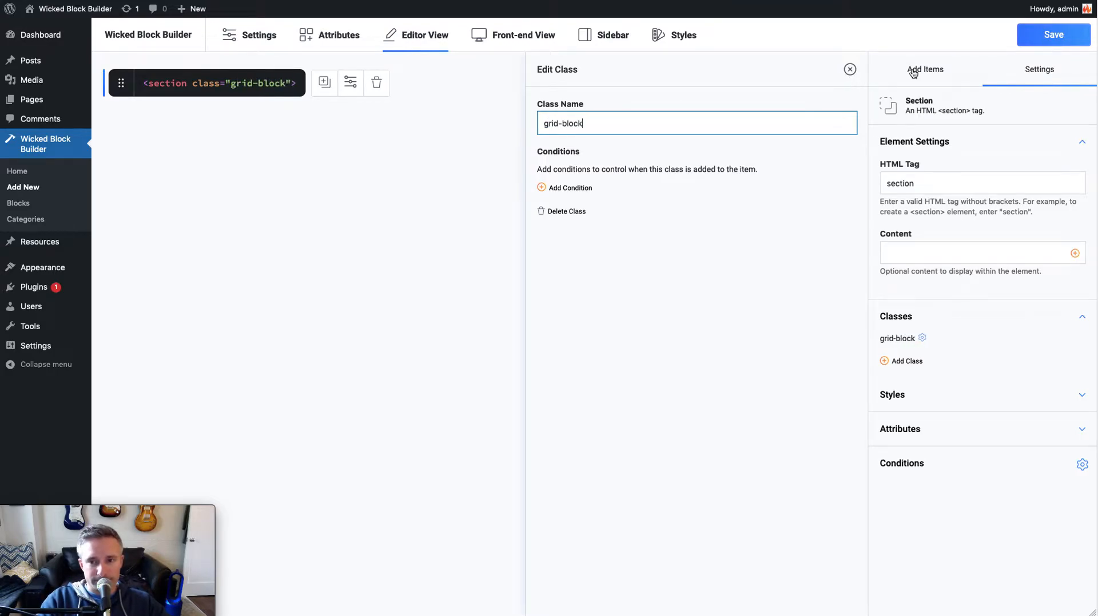
Step: Nest a Repeater component inside the grid-block section and set its attribute to profiles
{"action": "left_click", "coordinate": [933, 72]}
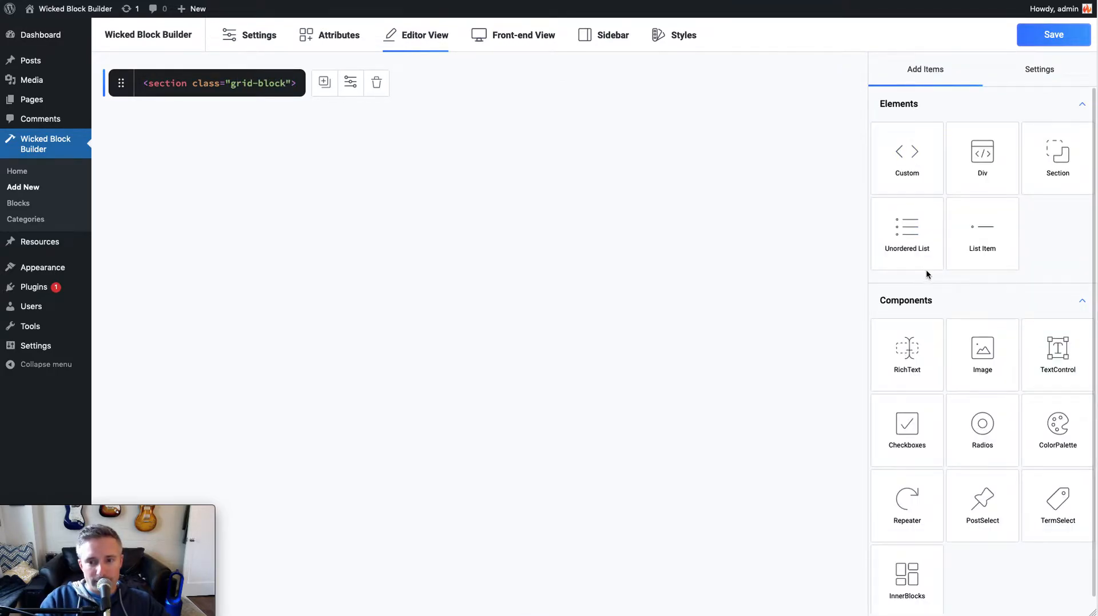
{"action": "left_click_drag", "start_coordinate": [913, 507], "coordinate": [142, 118]}
{"action": "left_click", "coordinate": [219, 127]}
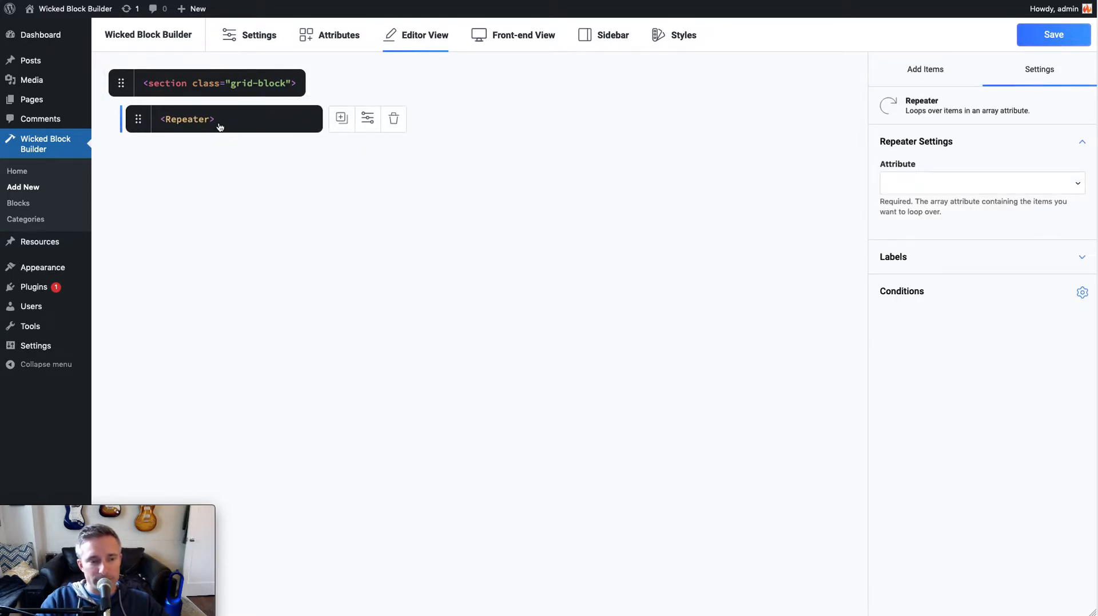
{"action": "left_click", "coordinate": [935, 181]}
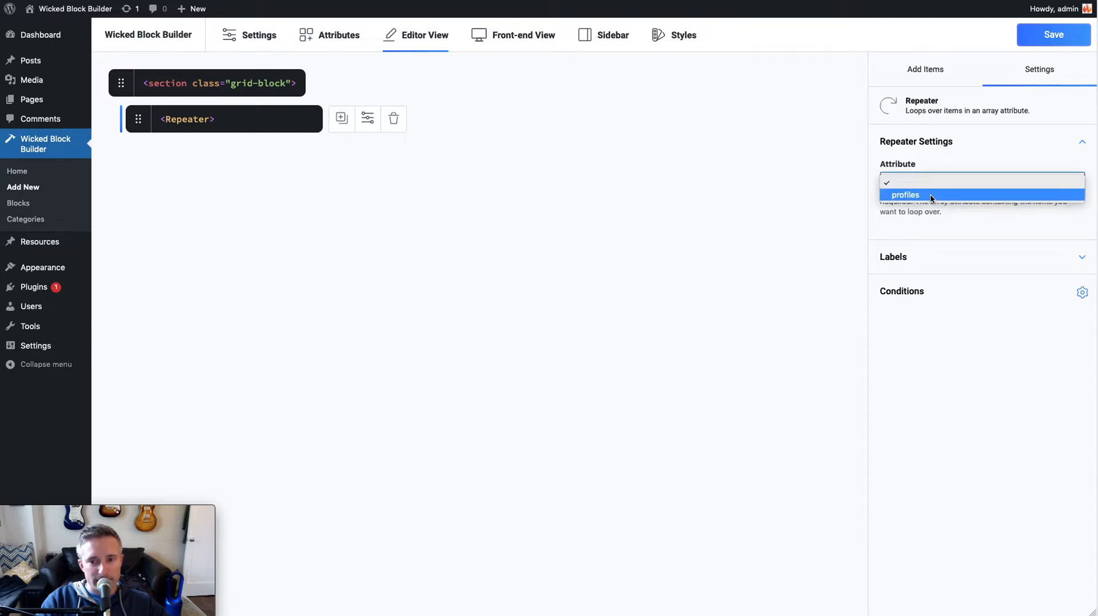
{"action": "left_click", "coordinate": [930, 195]}
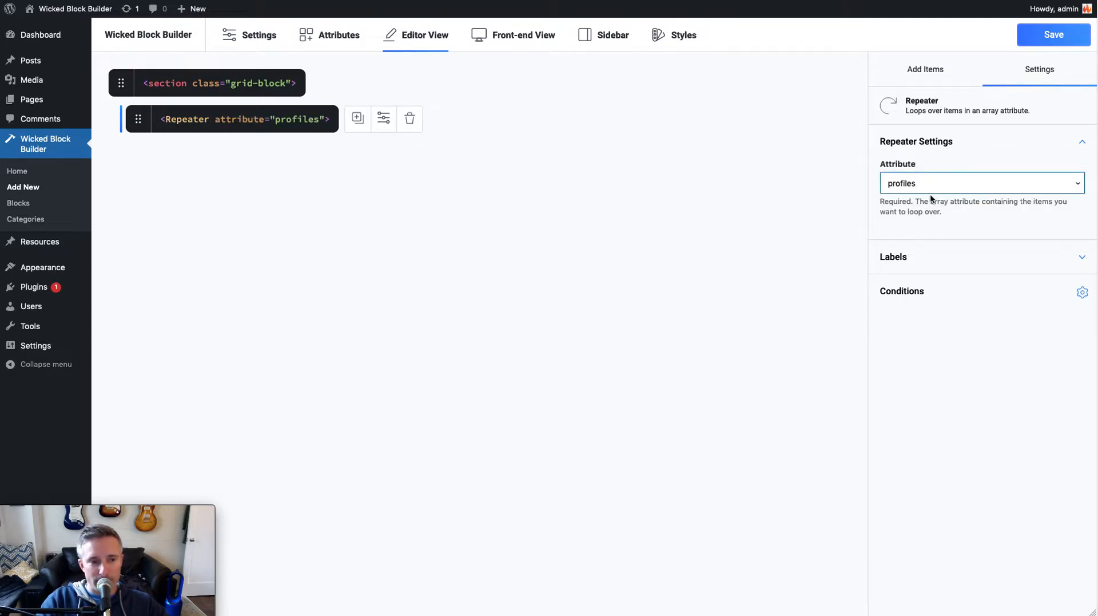
Step: Add a div inside the profiles Repeater and nest a second div within it
{"action": "left_click", "coordinate": [917, 78]}
{"action": "left_click_drag", "start_coordinate": [995, 164], "coordinate": [159, 156]}
{"action": "left_click_drag", "start_coordinate": [982, 152], "coordinate": [170, 191]}
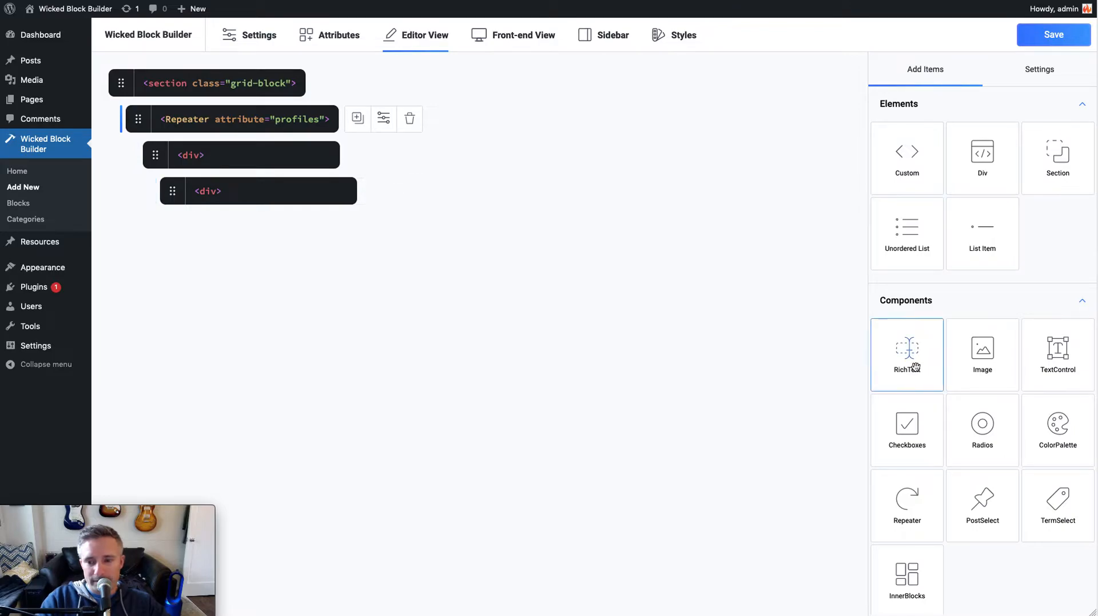
Step: Place an Image component inside the inner div and set its attribute to profiles.image
{"action": "left_click_drag", "start_coordinate": [981, 358], "coordinate": [199, 229]}
{"action": "left_click", "coordinate": [258, 228]}
{"action": "left_click", "coordinate": [949, 185]}
{"action": "left_click", "coordinate": [947, 183]}
{"action": "left_click", "coordinate": [918, 195]}
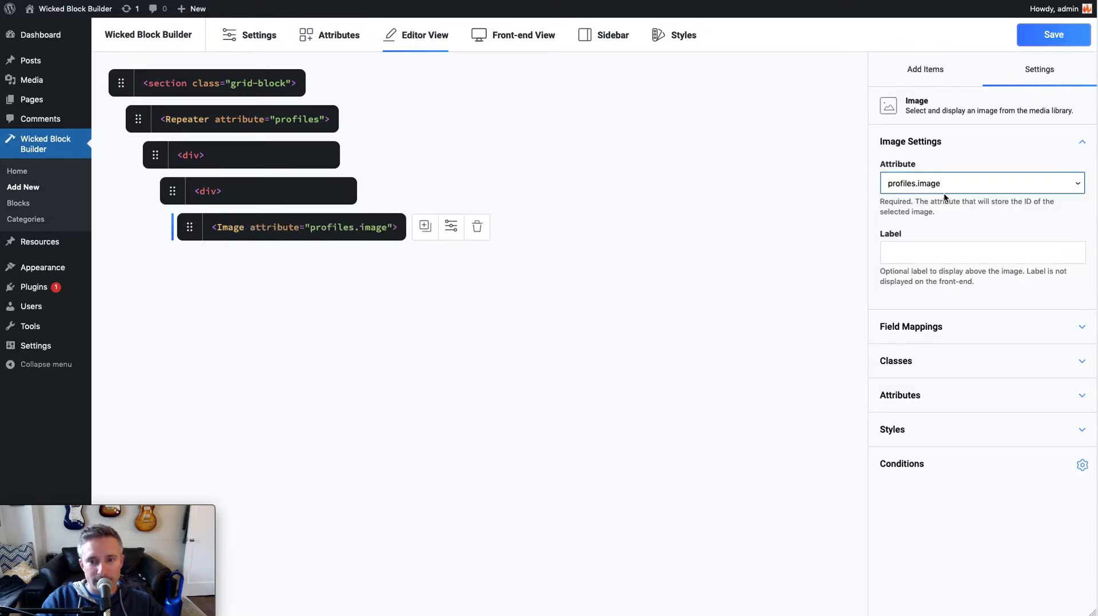
Step: Add a RichText component below the Image, using the profiles.name attribute and the placeholder text "Name..."
{"action": "left_click", "coordinate": [919, 71]}
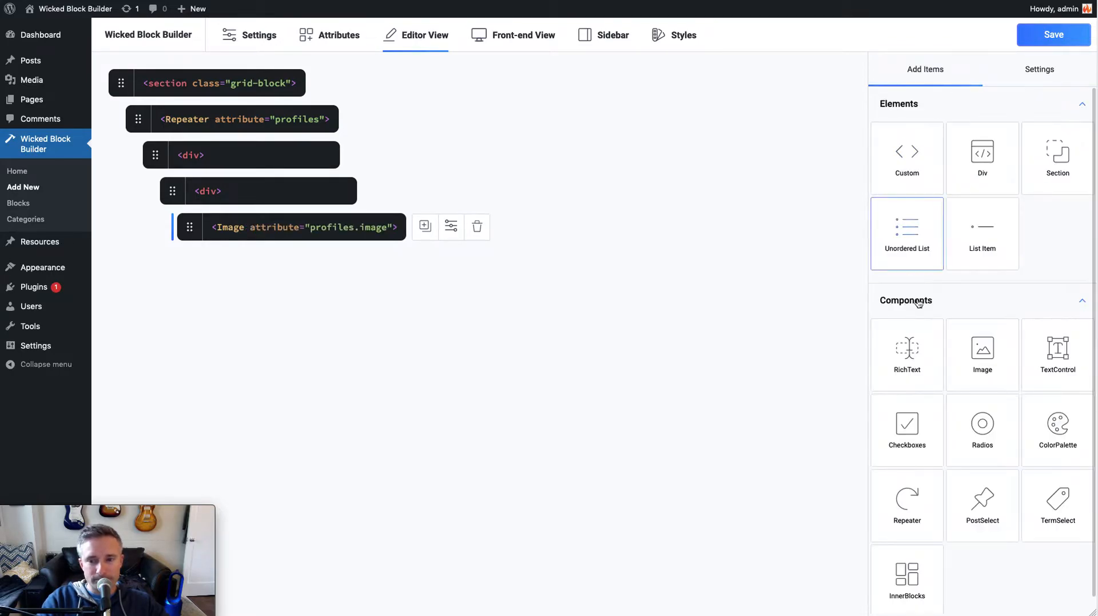
{"action": "left_click_drag", "start_coordinate": [903, 366], "coordinate": [191, 260]}
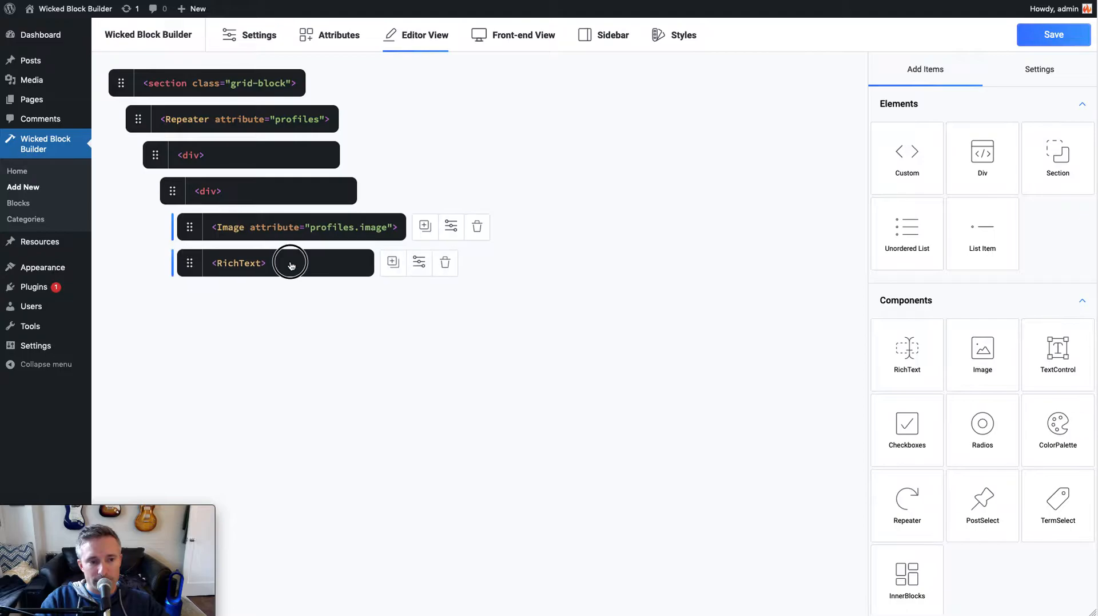
{"action": "left_click", "coordinate": [289, 262]}
{"action": "left_click", "coordinate": [940, 182]}
{"action": "left_click", "coordinate": [934, 191]}
{"action": "left_click", "coordinate": [913, 250]}
{"action": "type", "text": "Name..."}
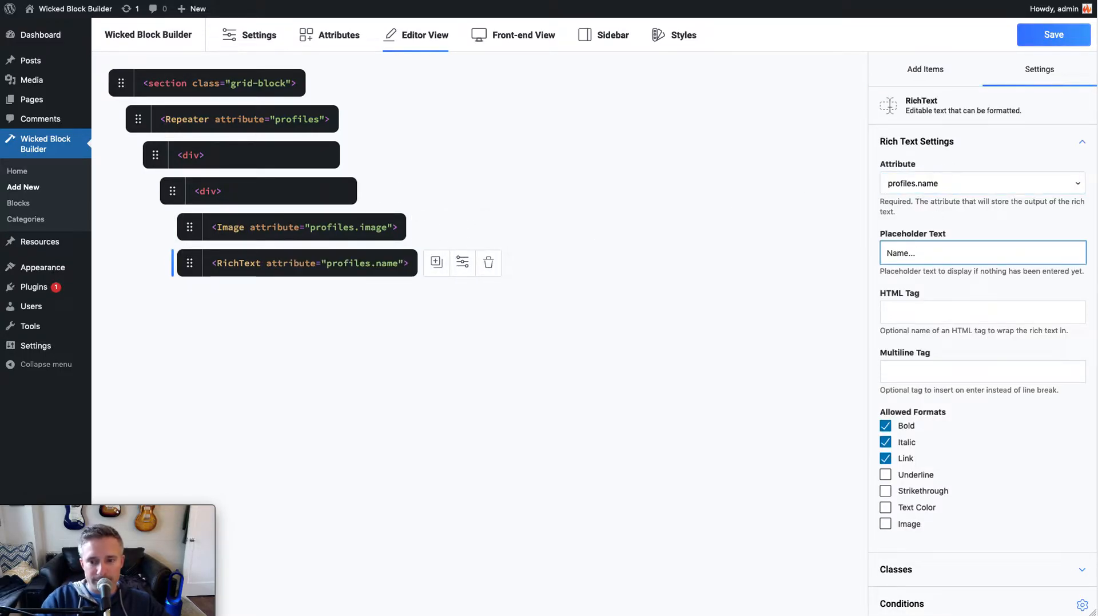
Step: Set the name RichText's HTML tag to h2 and disallow the Bold, Italic and Link formats
{"action": "left_click", "coordinate": [908, 317]}
{"action": "type", "text": "h2"}
{"action": "left_click", "coordinate": [905, 425]}
{"action": "left_click", "coordinate": [905, 441]}
{"action": "left_click", "coordinate": [906, 458]}
Step: Add another RichText component below the name RichText, using the profiles.title attribute and the placeholder text "Title..."
{"action": "left_click", "coordinate": [931, 78]}
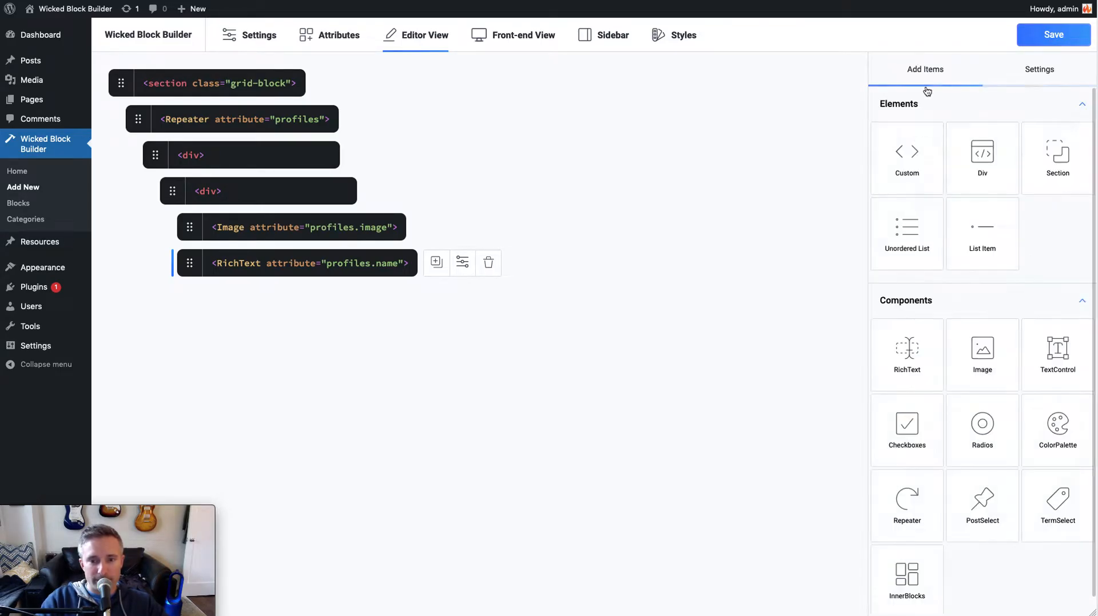
{"action": "left_click_drag", "start_coordinate": [908, 352], "coordinate": [200, 298]}
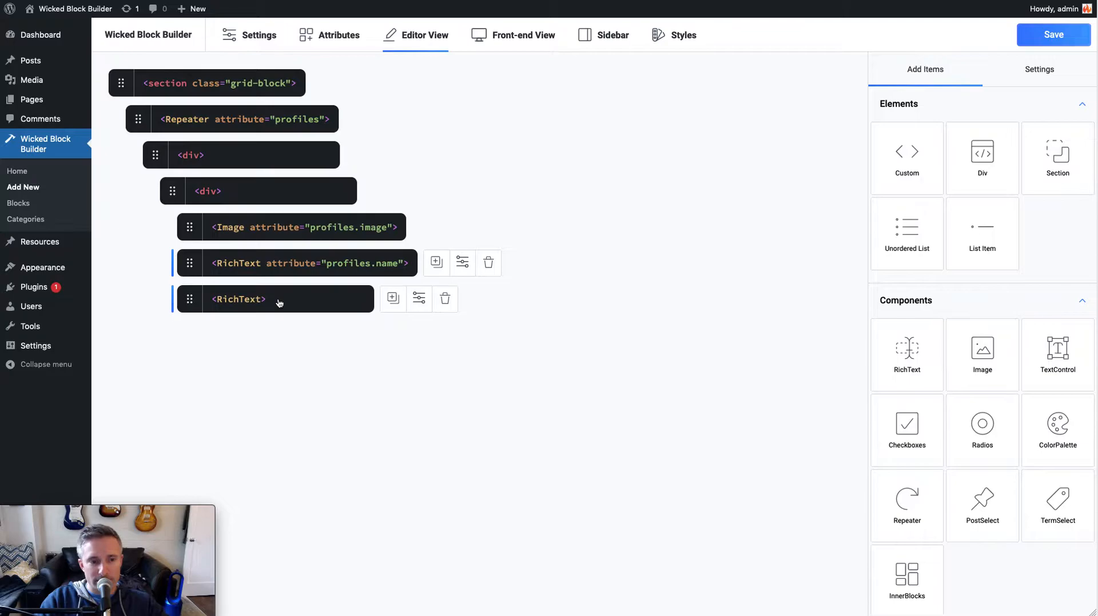
{"action": "left_click", "coordinate": [940, 178]}
{"action": "left_click", "coordinate": [936, 207]}
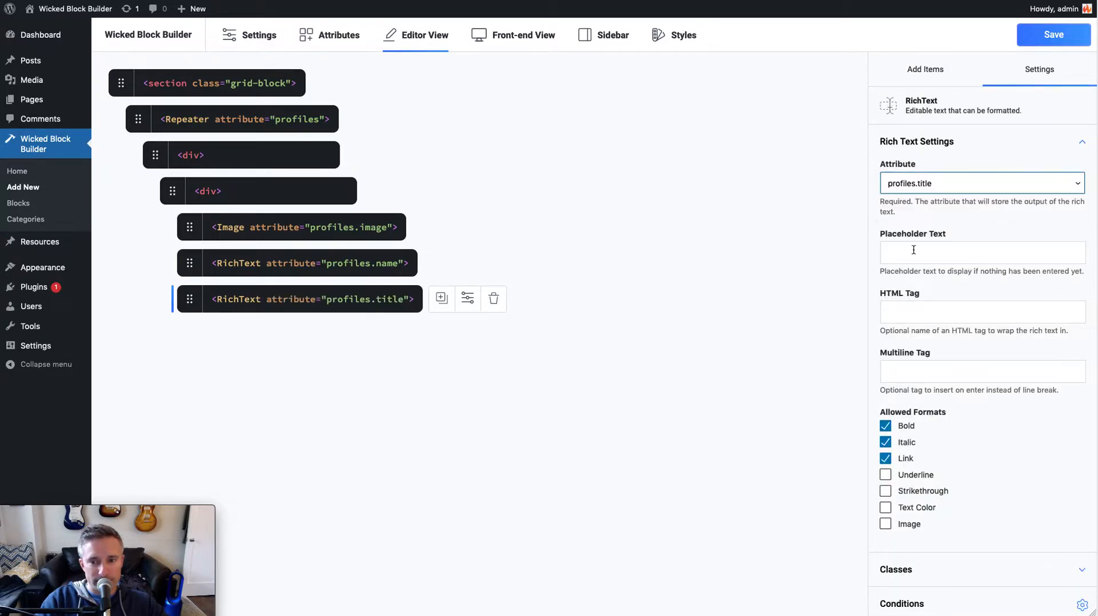
{"action": "left_click", "coordinate": [913, 250]}
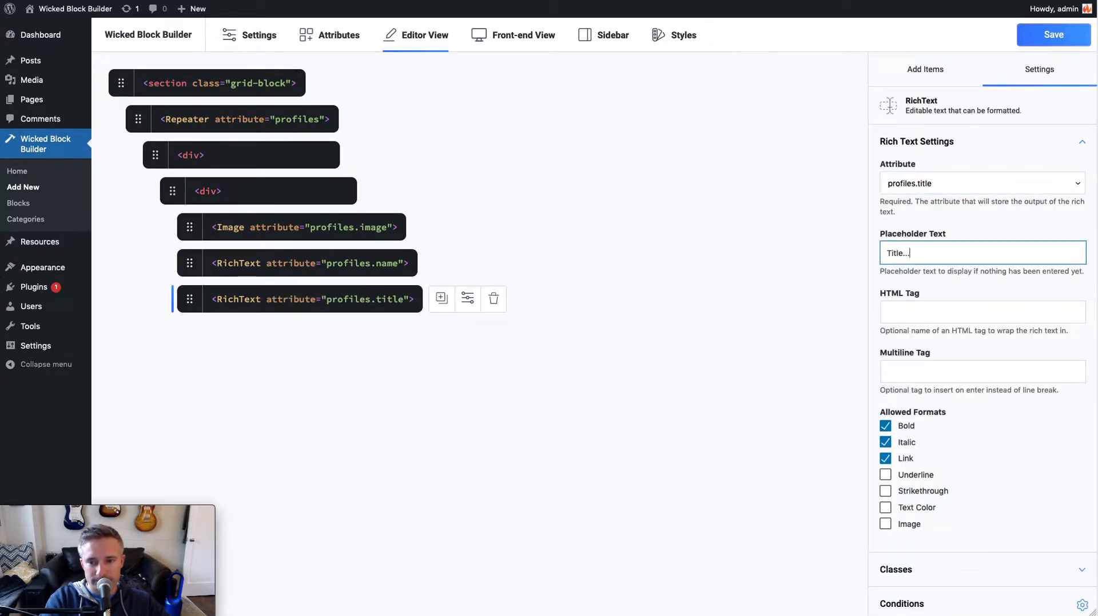
Step: Set the title RichText's HTML tag to p and disallow the Bold, Italic and Link formats
{"action": "left_click", "coordinate": [907, 317]}
{"action": "type", "text": "p"}
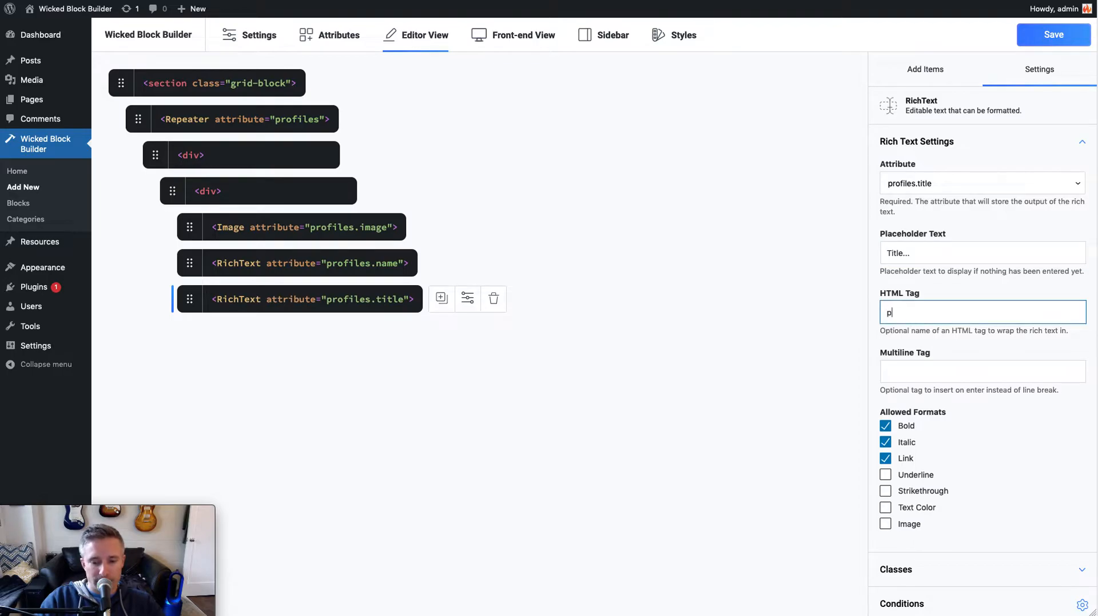
{"action": "left_click", "coordinate": [905, 428]}
{"action": "left_click", "coordinate": [904, 446]}
{"action": "left_click", "coordinate": [902, 456]}
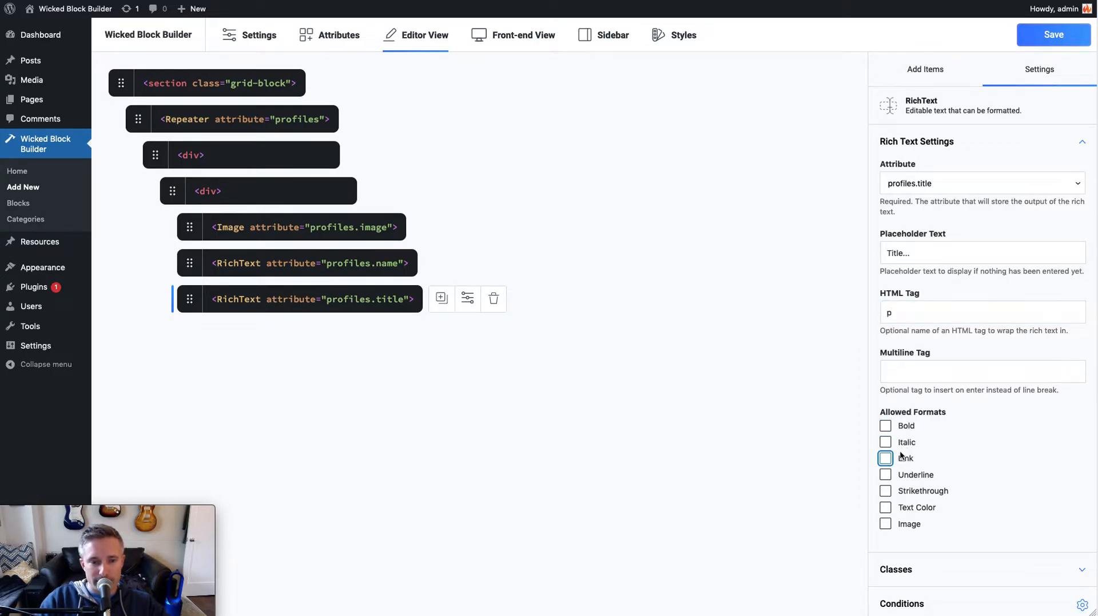
Step: Add .grid-block CSS for a centered wrapping flex layout, 25% wide columns, 10px-rounded shadowed cards, h2 margins and cover-fit images, and save the block
{"action": "left_click", "coordinate": [685, 41]}
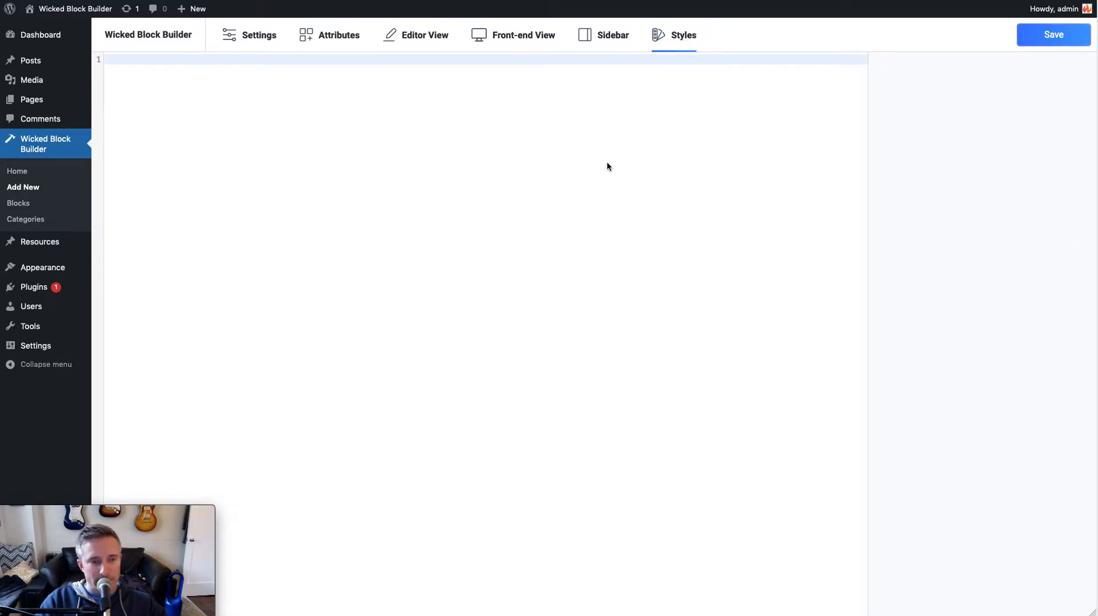
{"action": "type", "text": ".grid-block {     display: flex;     flex-wrap: wrap;     text-align: center; }  .grid-block > div {     width: 25%;     padding: 10px;     display: flex; }  .grid-block > div > div {     padding: 20px;     border-radius: 10px;     box-shadow: 0 0 20px 0 rgba(0,0,0,0.2);     width: 100%;     min-height: 300px;     overflow: hidden; }  .grid-block h2 {     margin: 0 0 10px 0; }  .grid-block img {     width: calc(100% + 40px);     max-width: 1000px;     margin: -20px -20px 20px -20px;     object-fit: cover; }"}
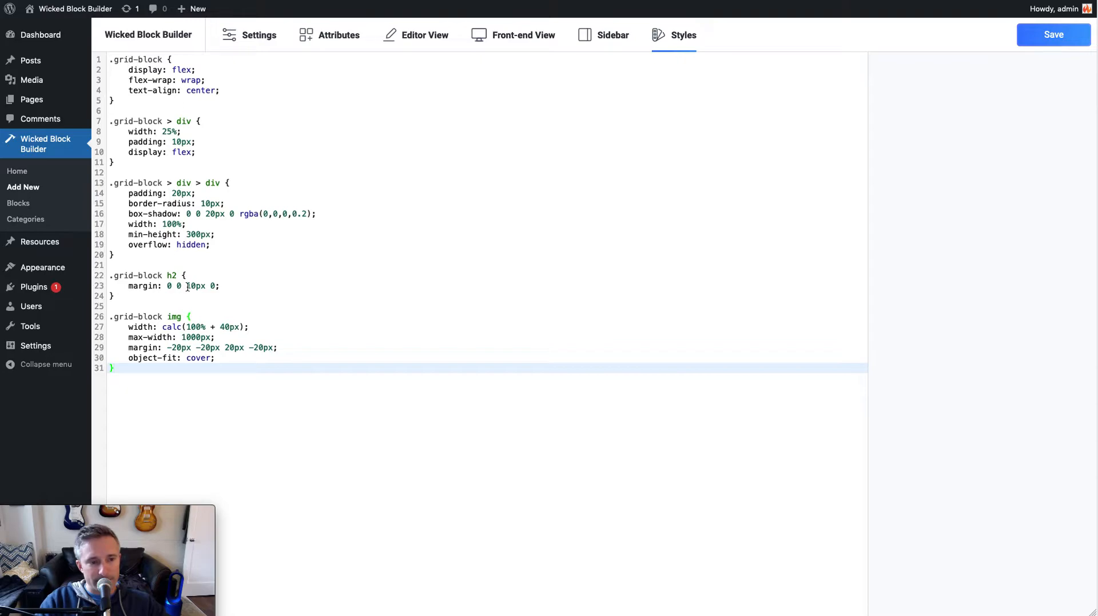
{"action": "left_click_drag", "start_coordinate": [162, 60], "coordinate": [114, 59]}
{"action": "left_click", "coordinate": [136, 69]}
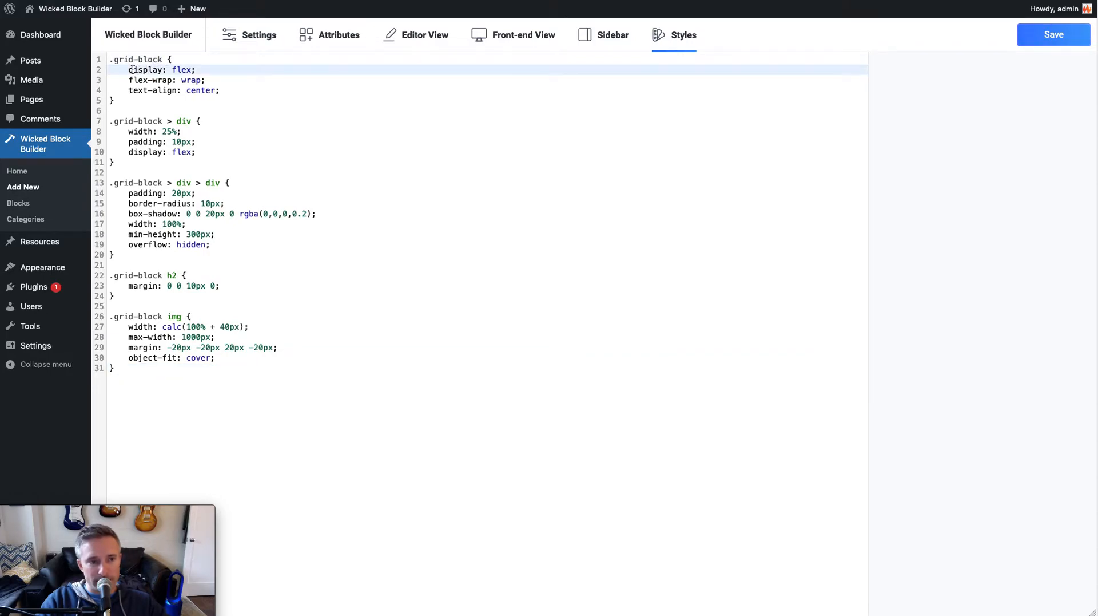
{"action": "left_click_drag", "start_coordinate": [128, 70], "coordinate": [206, 70]}
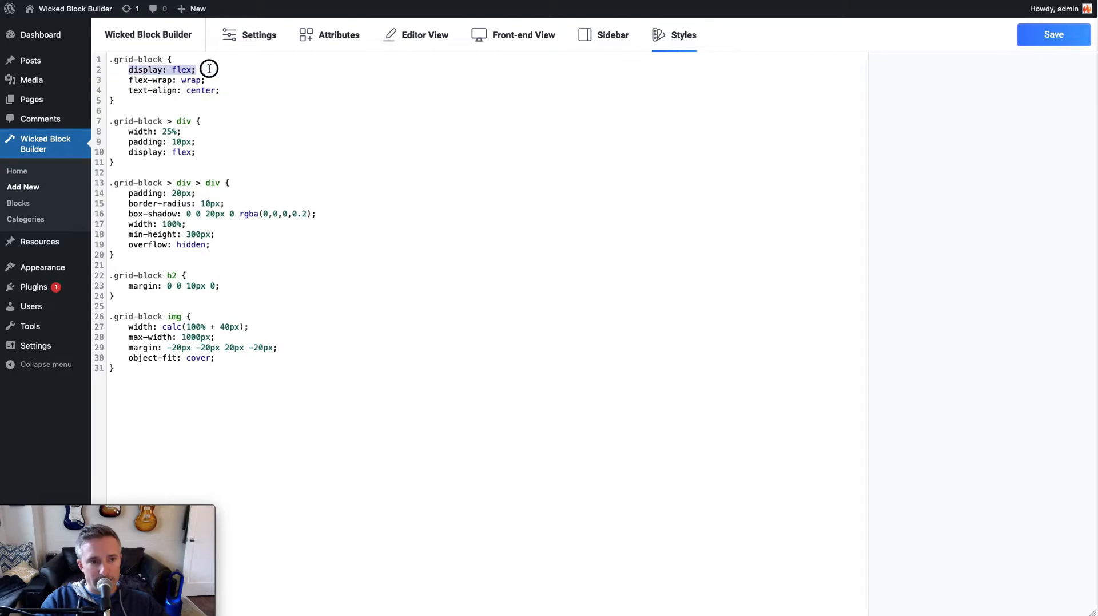
{"action": "left_click", "coordinate": [172, 70]}
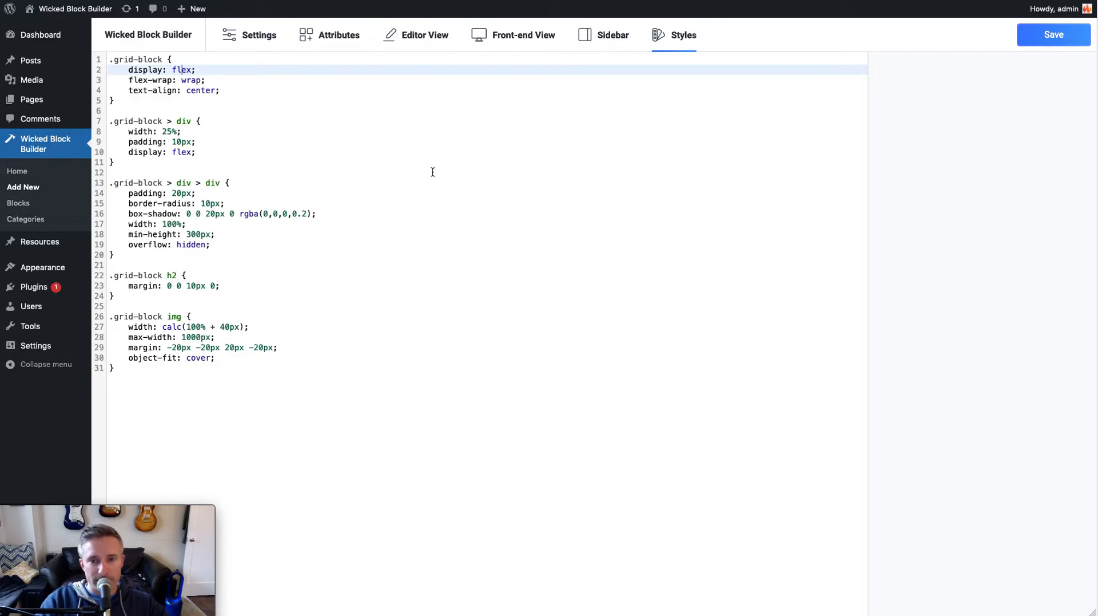
{"action": "left_click", "coordinate": [1050, 45]}
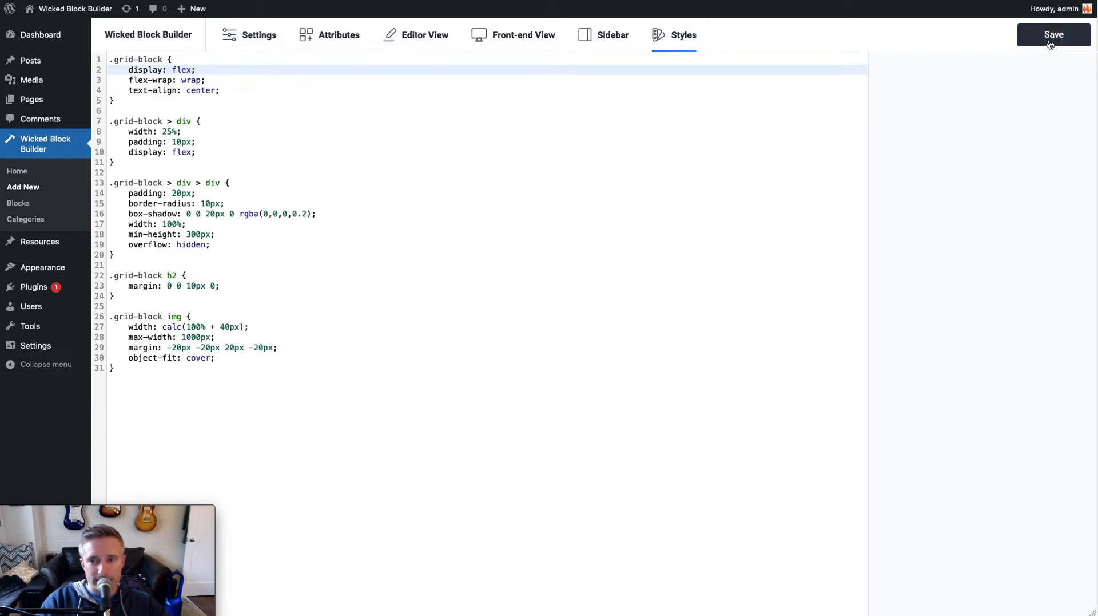
{"action": "left_click", "coordinate": [1050, 44]}
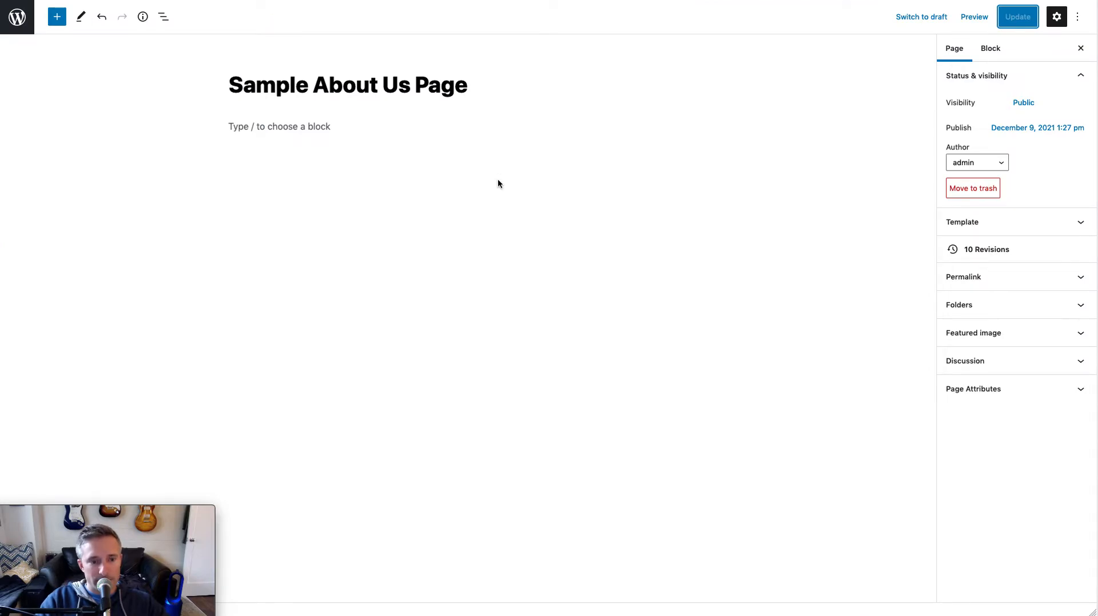
Step: Switch to the Sample About Us Page in the WordPress editor, reload it and insert the Custom Grid Block
{"action": "key", "text": "super+r"}
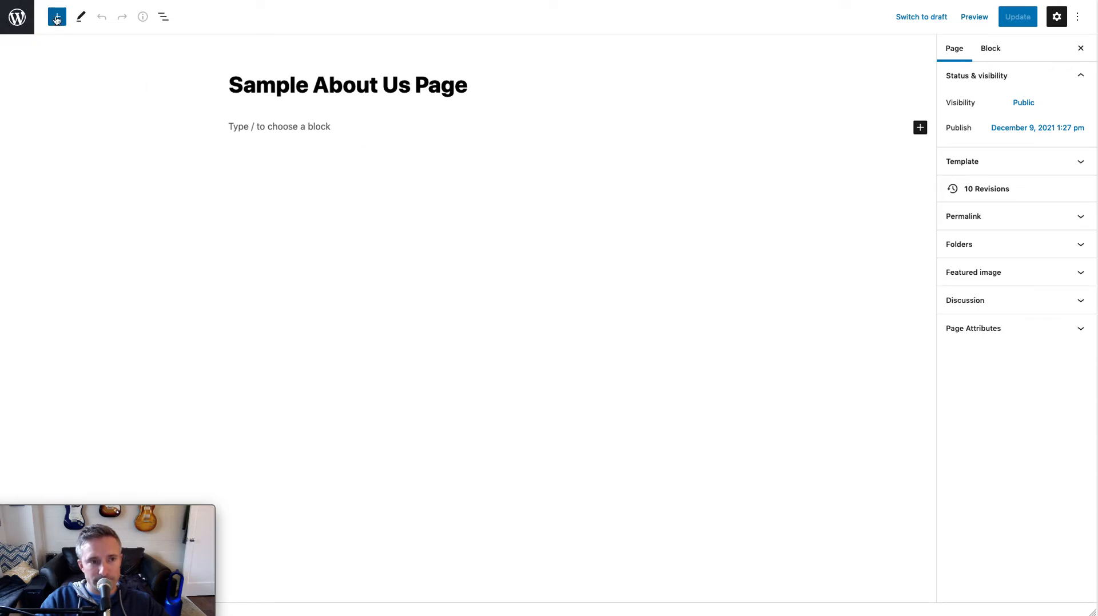
{"action": "left_click", "coordinate": [57, 17]}
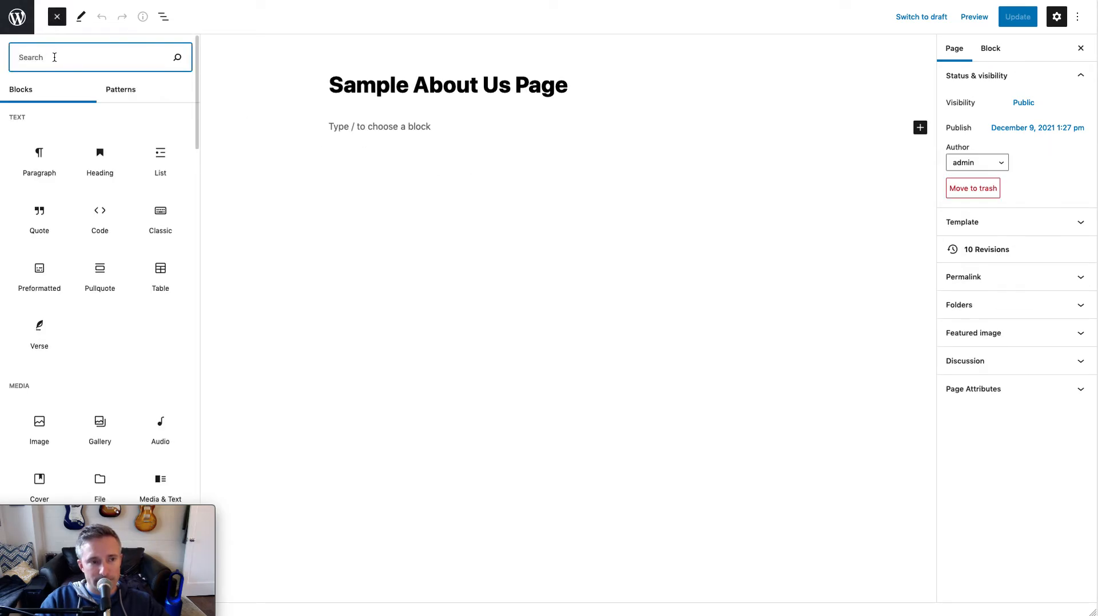
{"action": "type", "text": "grid"}
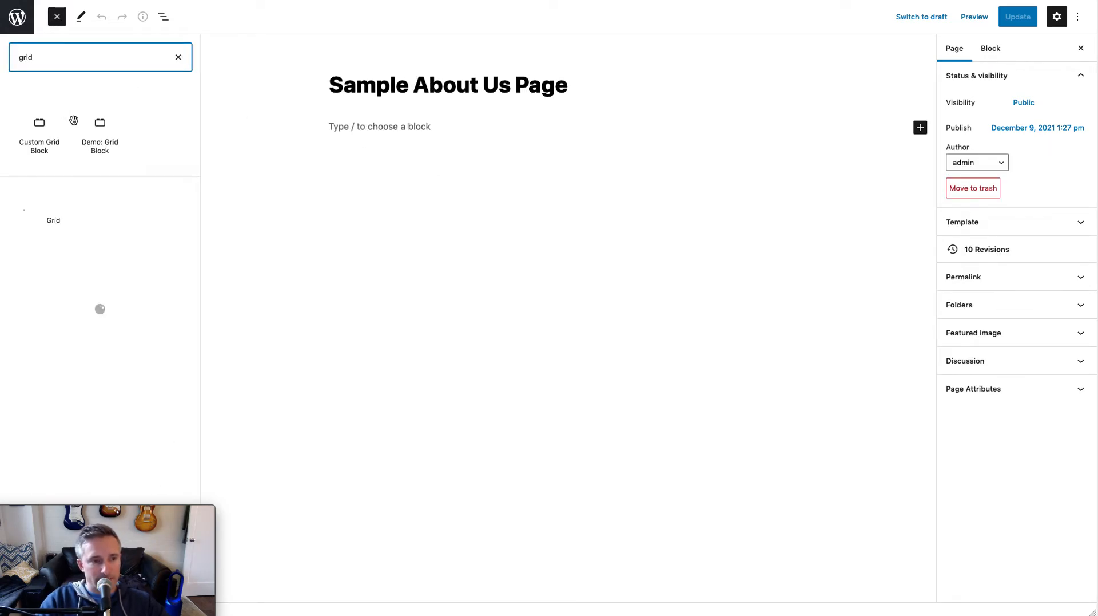
{"action": "left_click", "coordinate": [46, 130]}
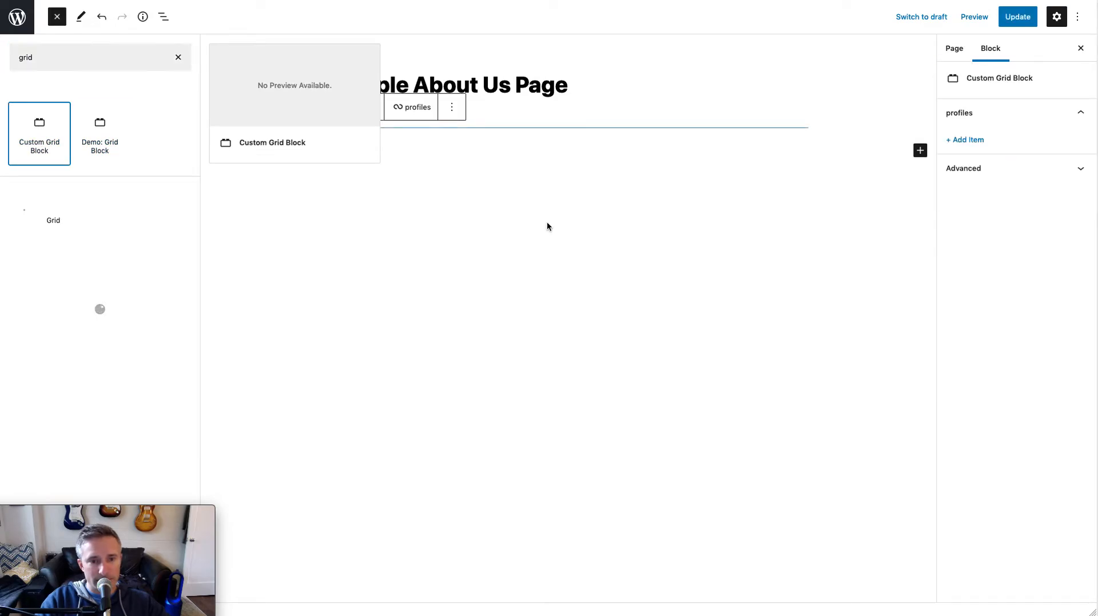
Step: Add two items to the grid block's profiles repeater
{"action": "left_click", "coordinate": [426, 114]}
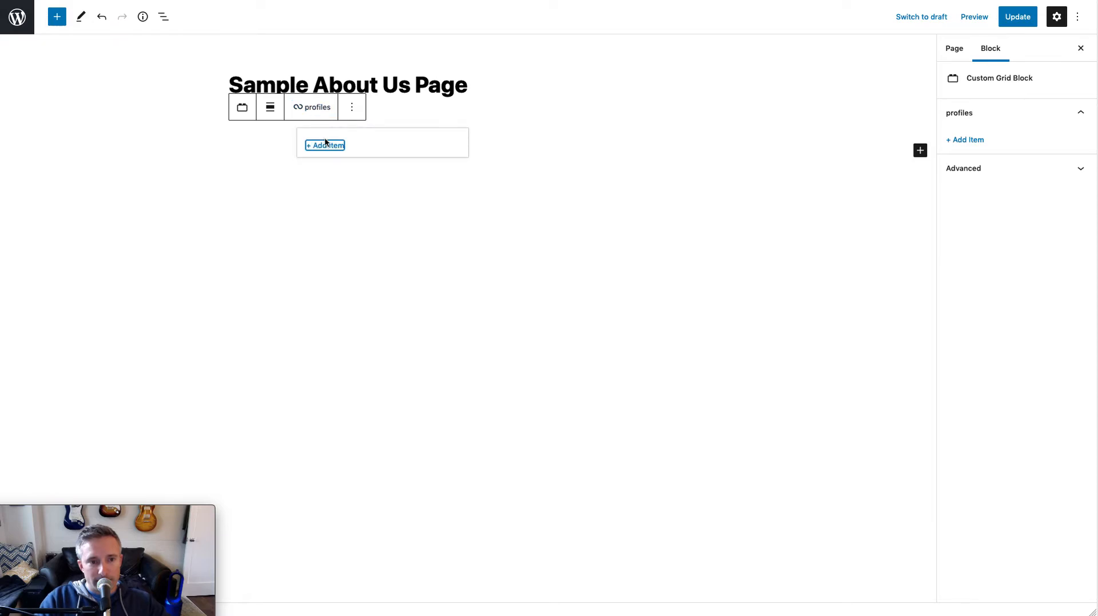
{"action": "left_click", "coordinate": [326, 143]}
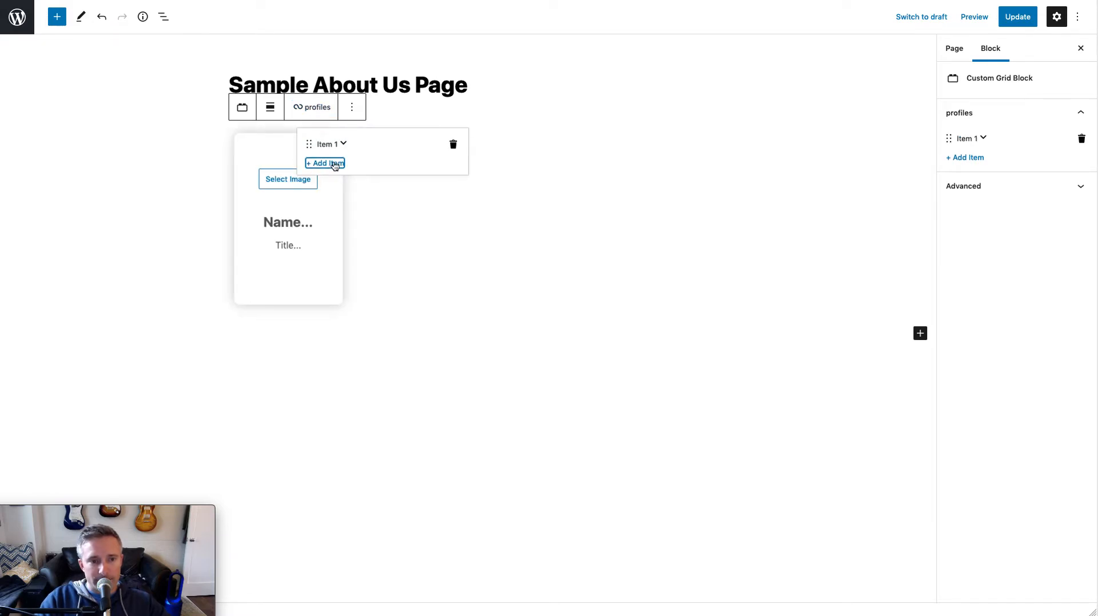
{"action": "left_click", "coordinate": [336, 164]}
Step: Fill the first profile with the photo of the man in red glasses, the person's first name and the title "Developer"
{"action": "left_click", "coordinate": [275, 179]}
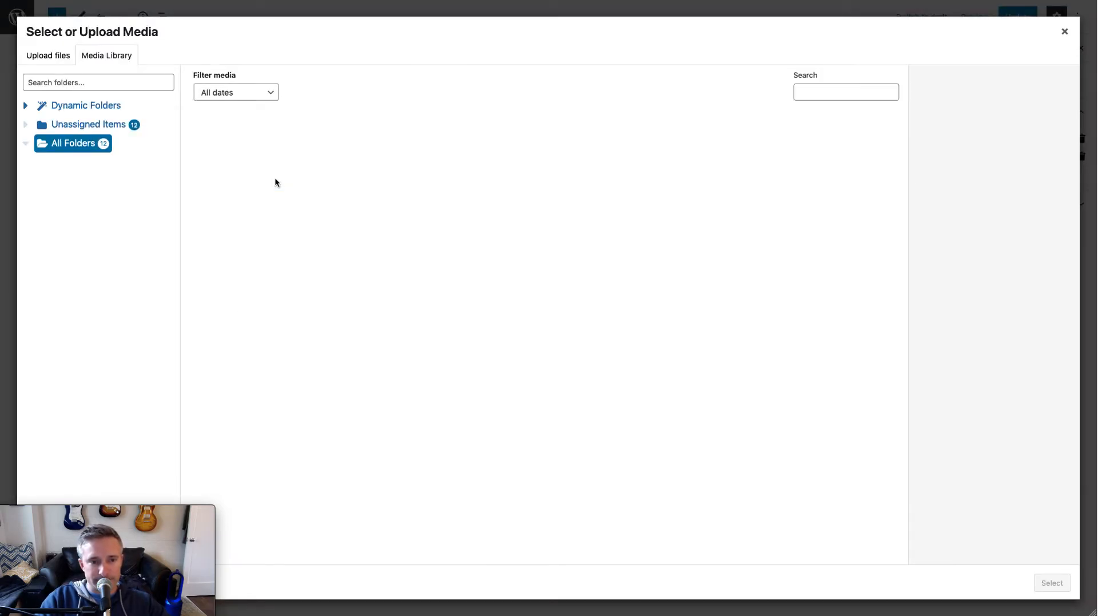
{"action": "left_click", "coordinate": [579, 179]}
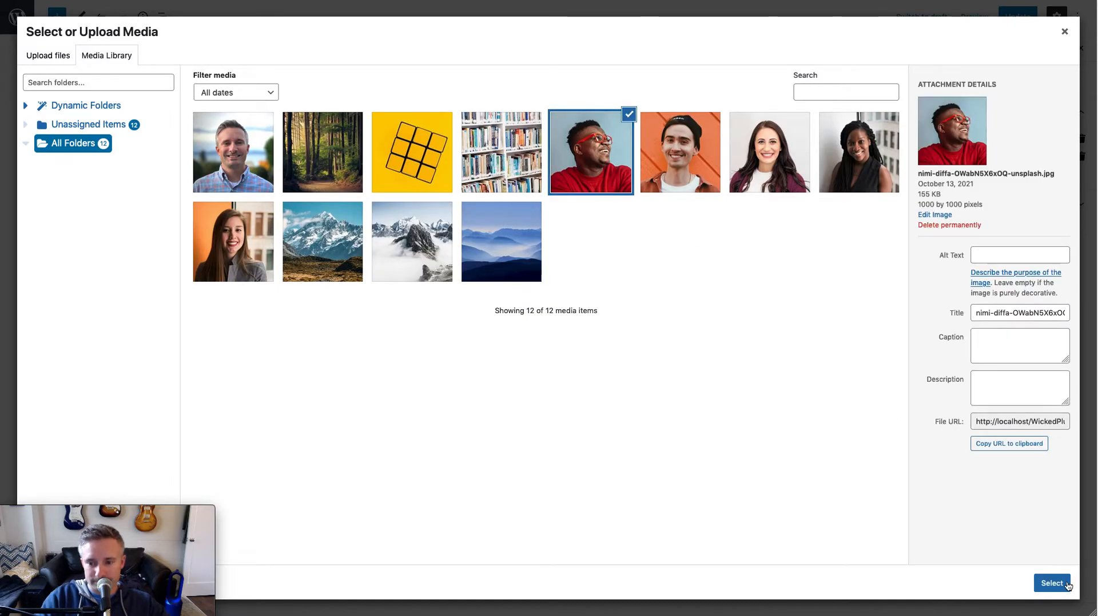
{"action": "left_click", "coordinate": [1058, 583]}
{"action": "left_click", "coordinate": [305, 266]}
{"action": "type", "text": "Matt"}
{"action": "left_click", "coordinate": [283, 286]}
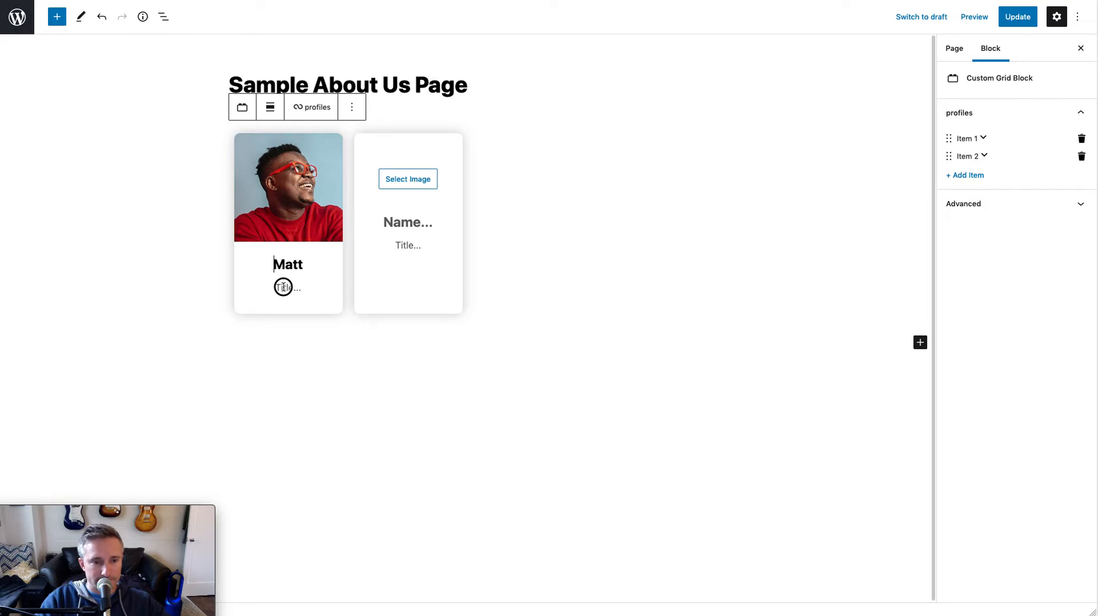
{"action": "type", "text": "Developer"}
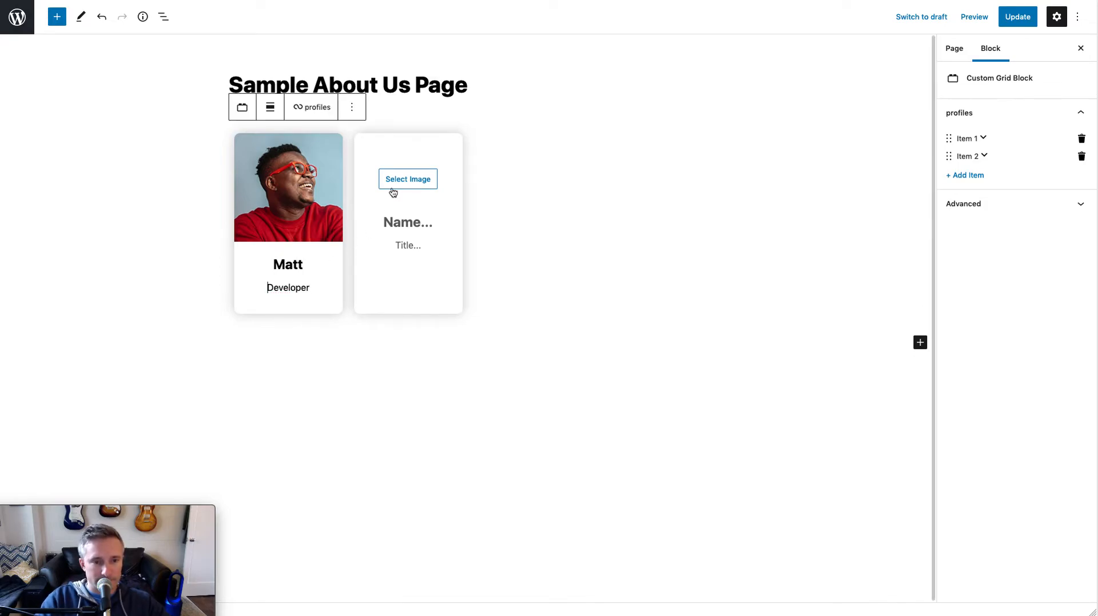
Step: Fill the second profile with the dark-haired woman's photo on a light background, the person's first name and the title "Developer"
{"action": "left_click", "coordinate": [393, 183]}
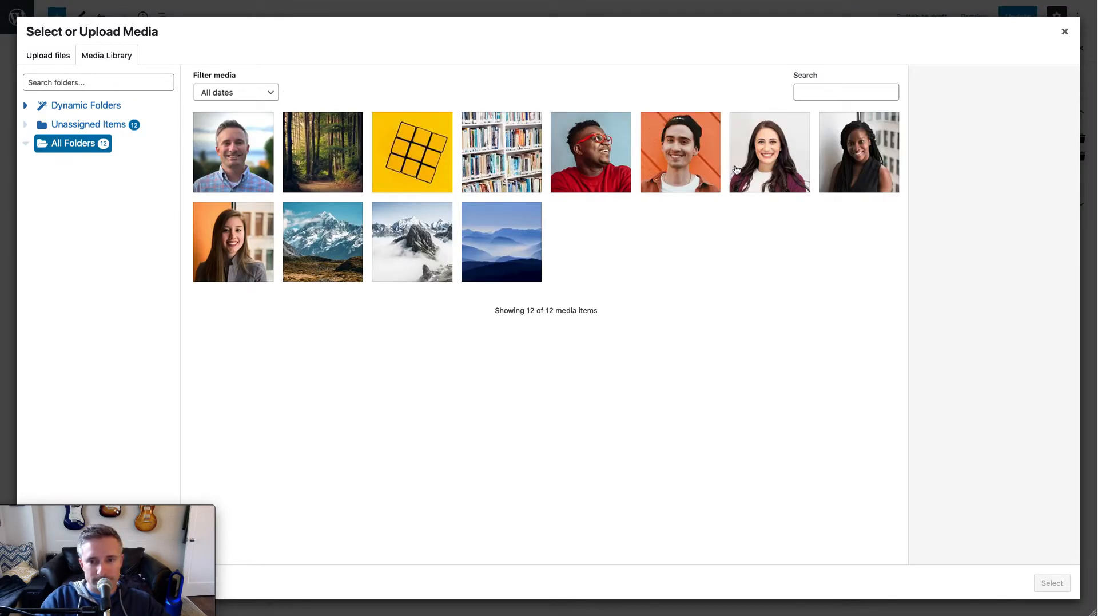
{"action": "left_click", "coordinate": [738, 168]}
{"action": "left_click", "coordinate": [1052, 583]}
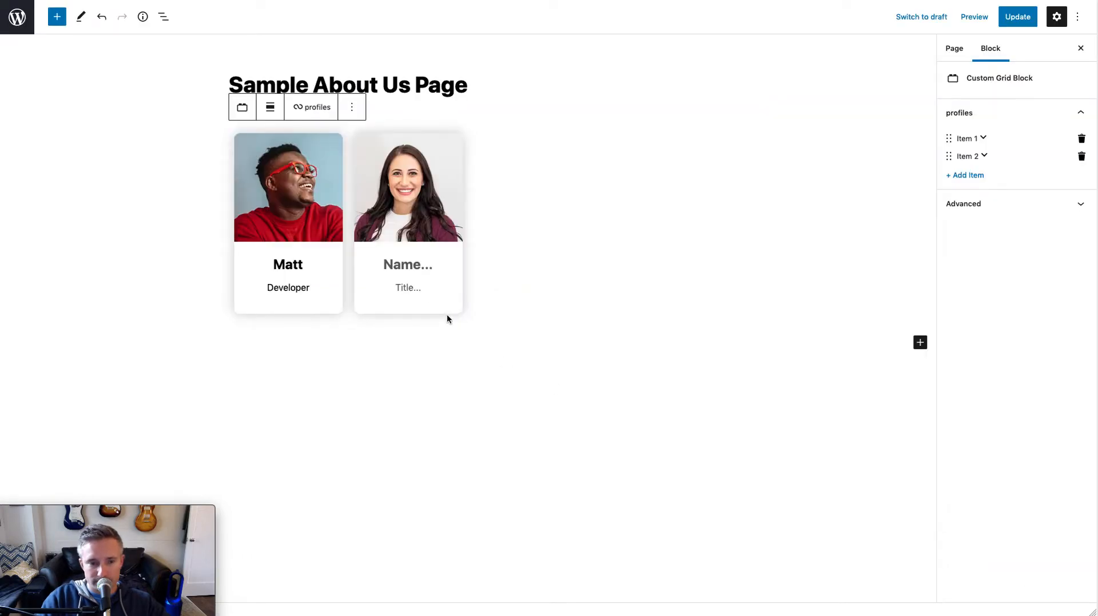
{"action": "type", "text": "Ashley"}
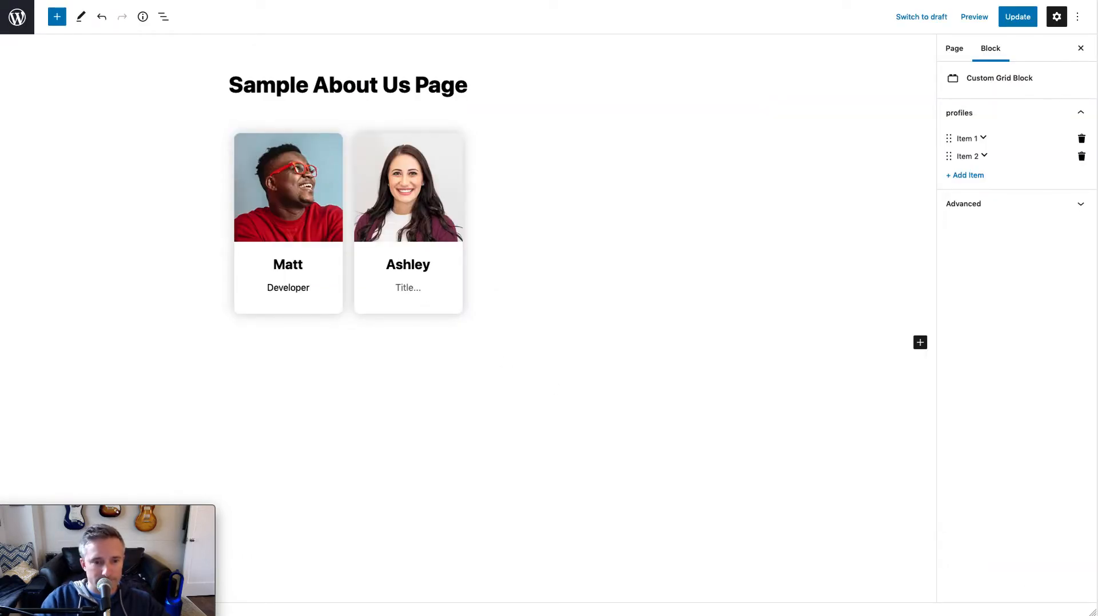
{"action": "left_click", "coordinate": [404, 287]}
{"action": "type", "text": "Developer"}
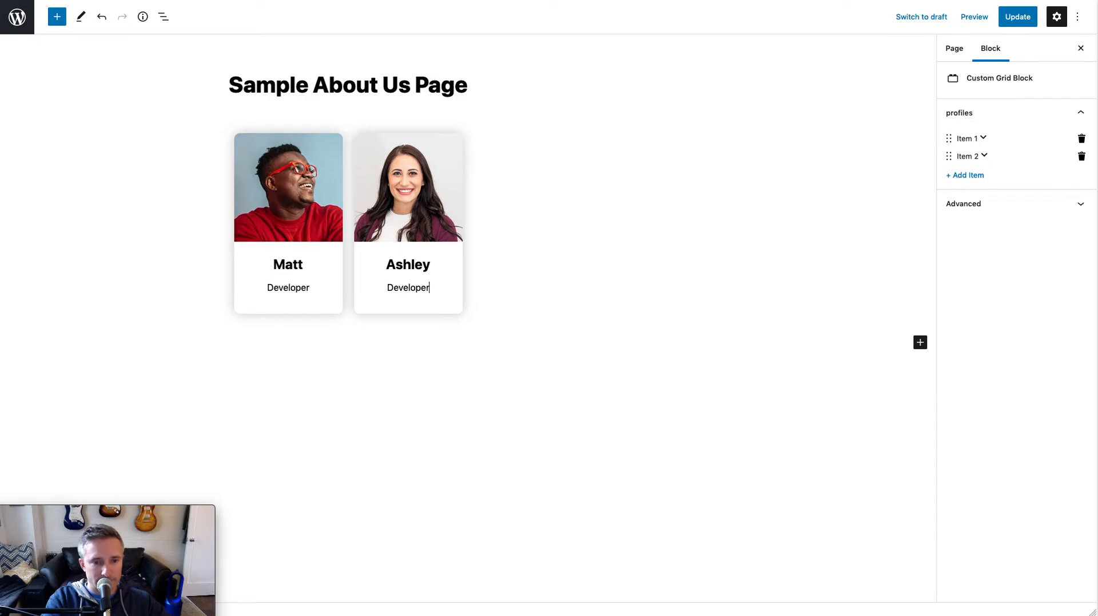
Step: Set the grid block's alignment to wide width and update the page
{"action": "left_click", "coordinate": [270, 107]}
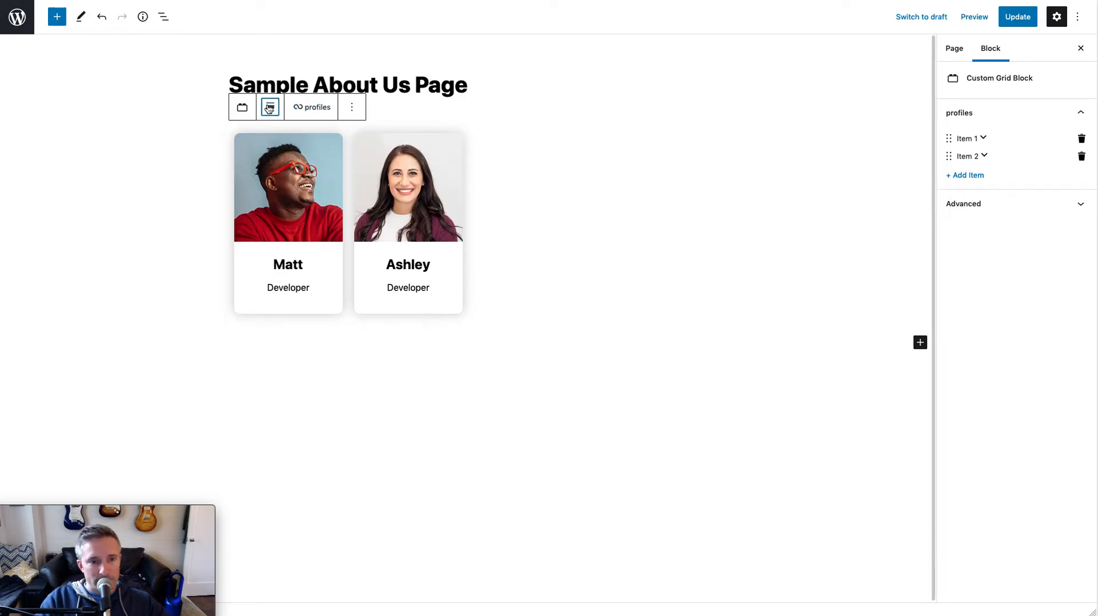
{"action": "left_click", "coordinate": [305, 148]}
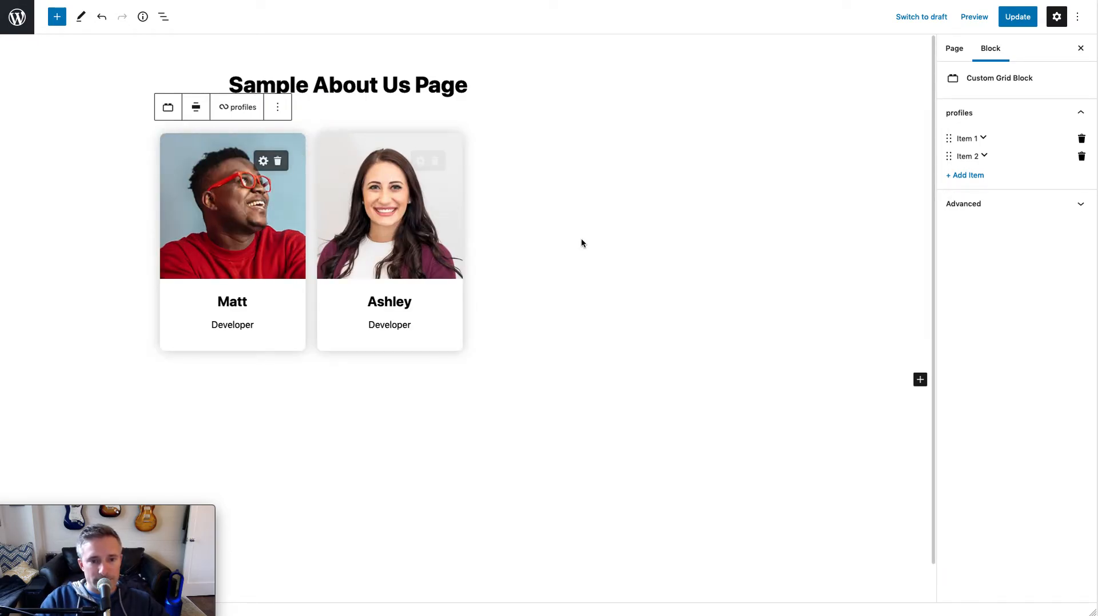
{"action": "left_click", "coordinate": [1017, 17]}
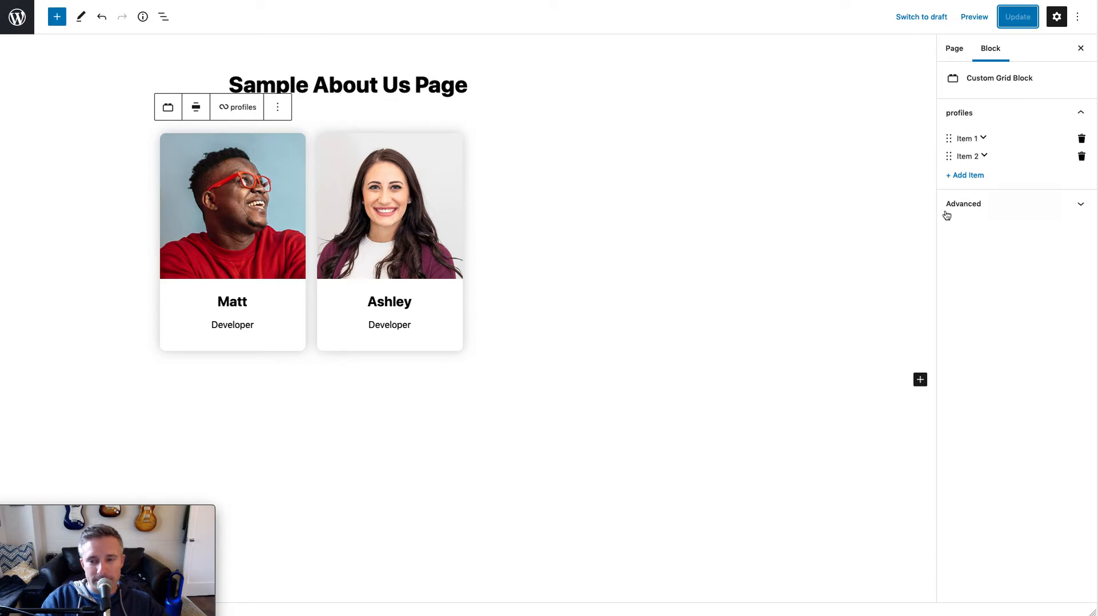
Step: Try reordering the profiles by moving Item 2 ahead of Item 1, and open the block's profiles item list
{"action": "mouse_move", "coordinate": [949, 156]}
{"action": "left_mouse_down"}
{"action": "mouse_move", "coordinate": [950, 138]}
{"action": "mouse_move", "coordinate": [951, 203]}
{"action": "mouse_move", "coordinate": [951, 135]}
{"action": "mouse_move", "coordinate": [959, 143]}
{"action": "left_mouse_up"}
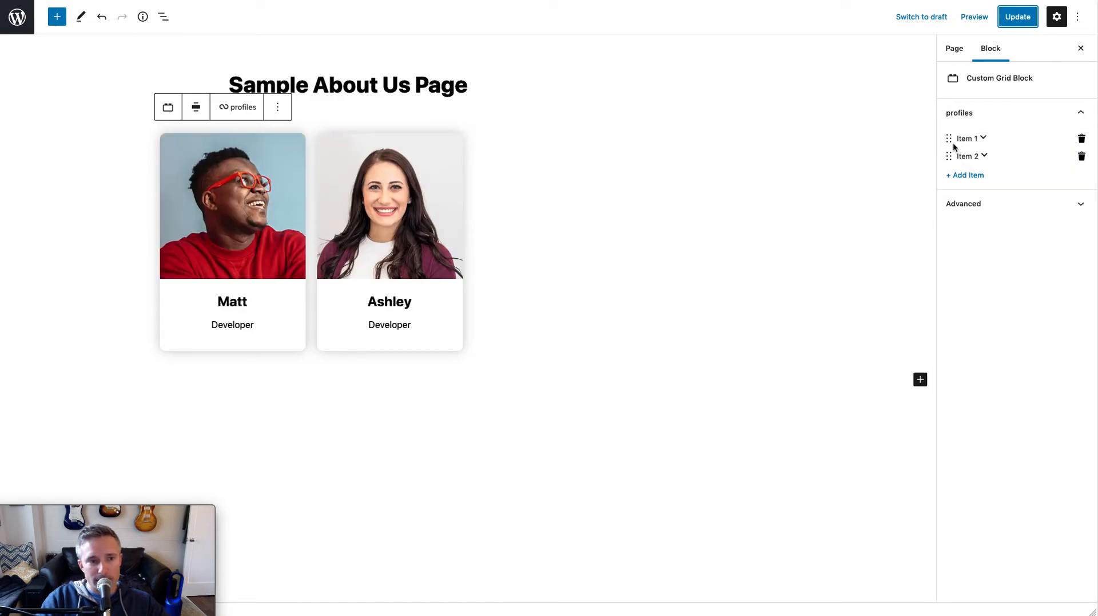
{"action": "left_click", "coordinate": [239, 109]}
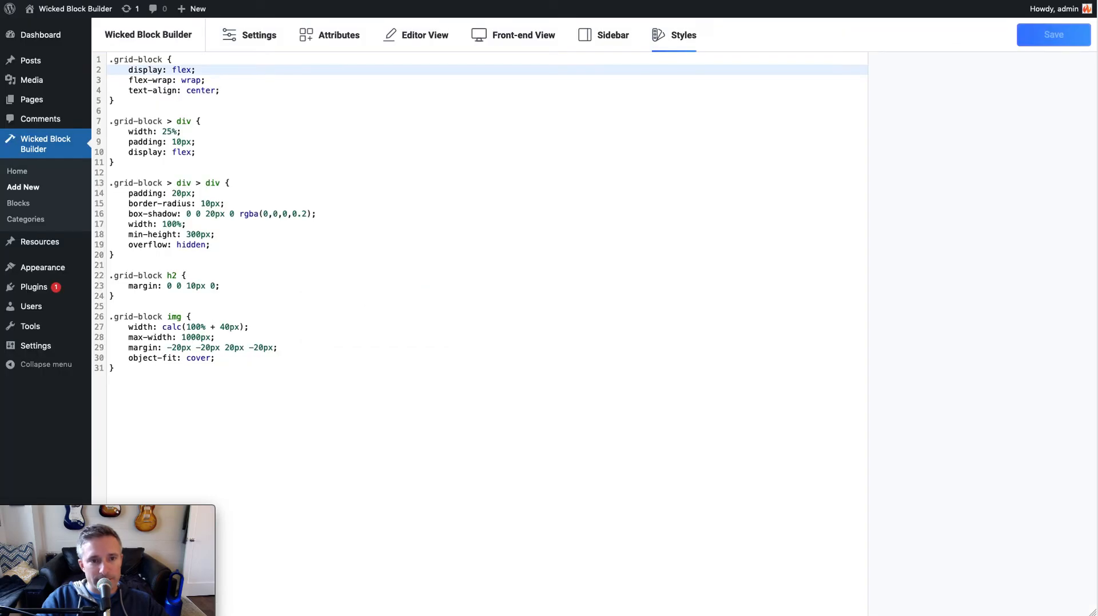
Step: Return to the block's editor view in Wicked Block Builder and set the Repeater's label to "Profiles"
{"action": "left_click", "coordinate": [426, 39]}
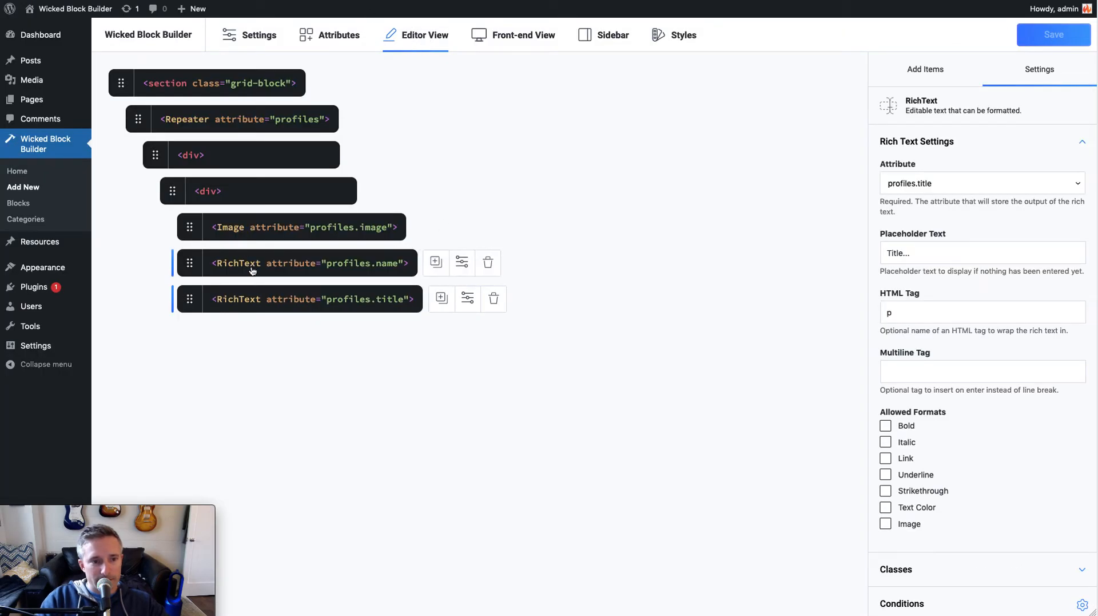
{"action": "left_click", "coordinate": [237, 125]}
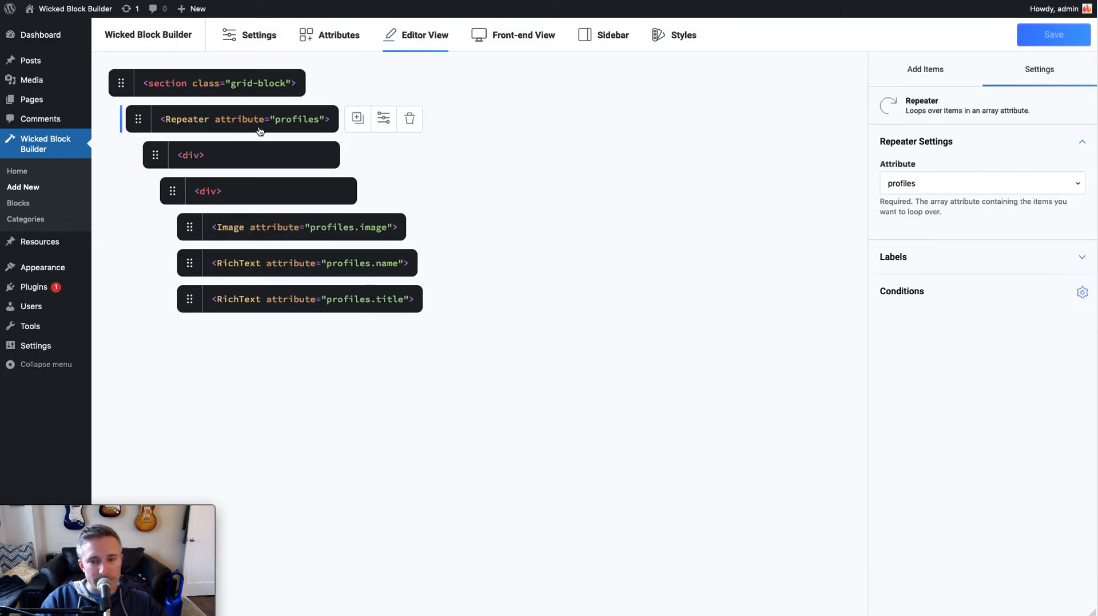
{"action": "left_click", "coordinate": [945, 263]}
{"action": "left_click", "coordinate": [925, 297]}
{"action": "type", "text": "Profiles"}
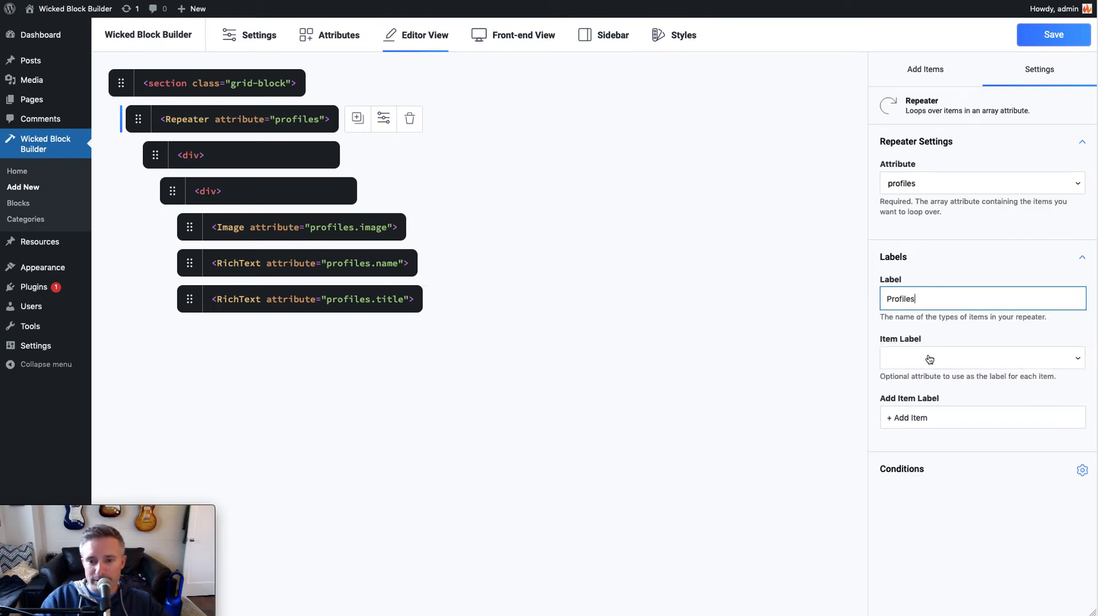
Step: Set the Repeater's item label to profiles.name and its add item label to "+ Add Profile", and save the block
{"action": "left_click", "coordinate": [921, 359]}
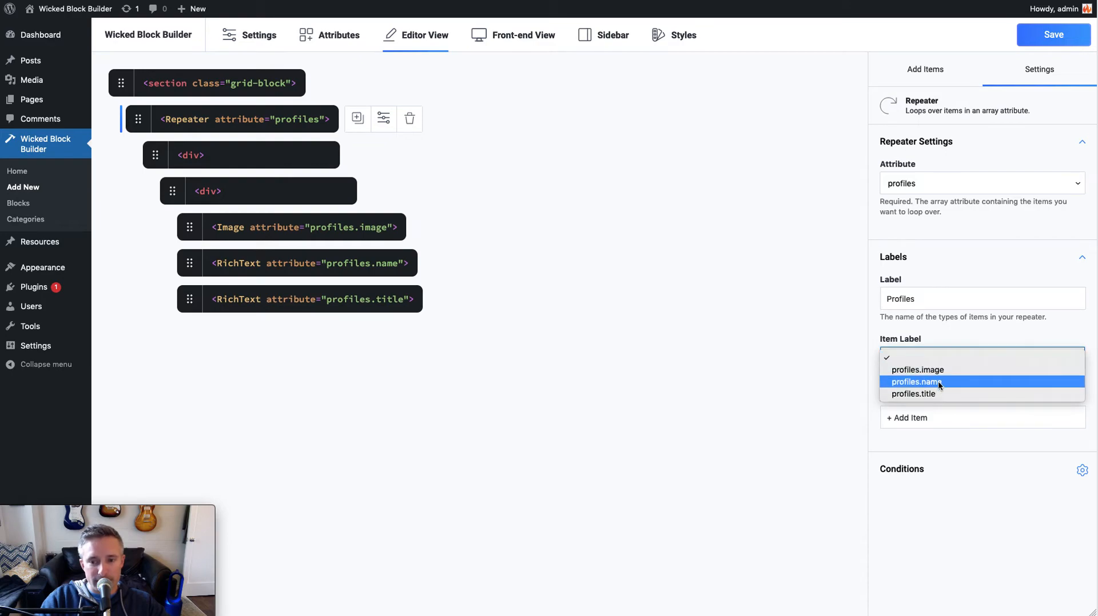
{"action": "left_click", "coordinate": [940, 382]}
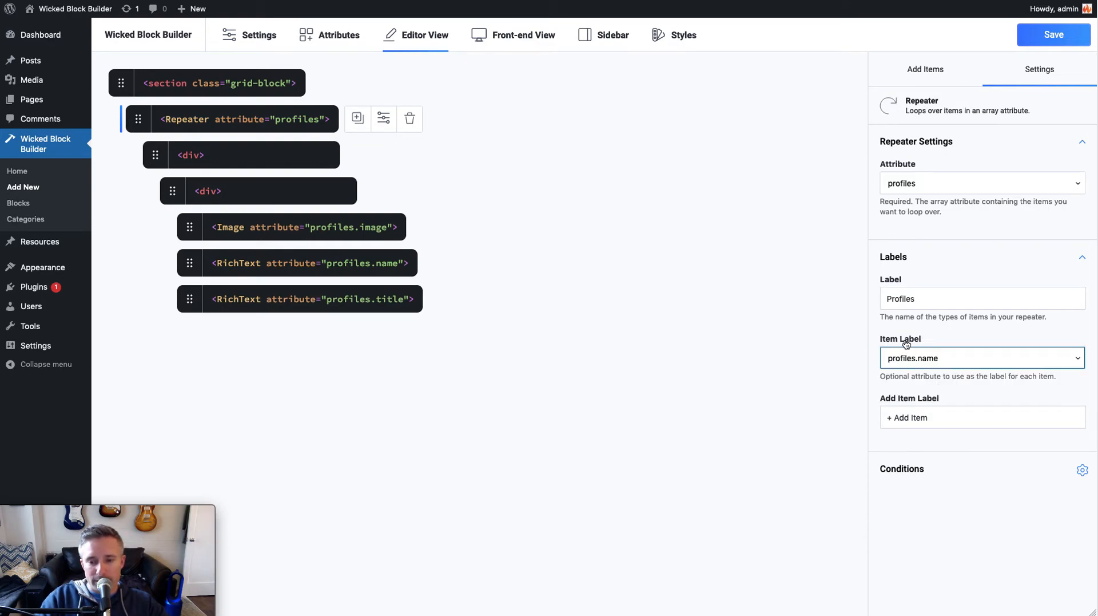
{"action": "double_click", "coordinate": [921, 419]}
{"action": "type", "text": "Perofile"}
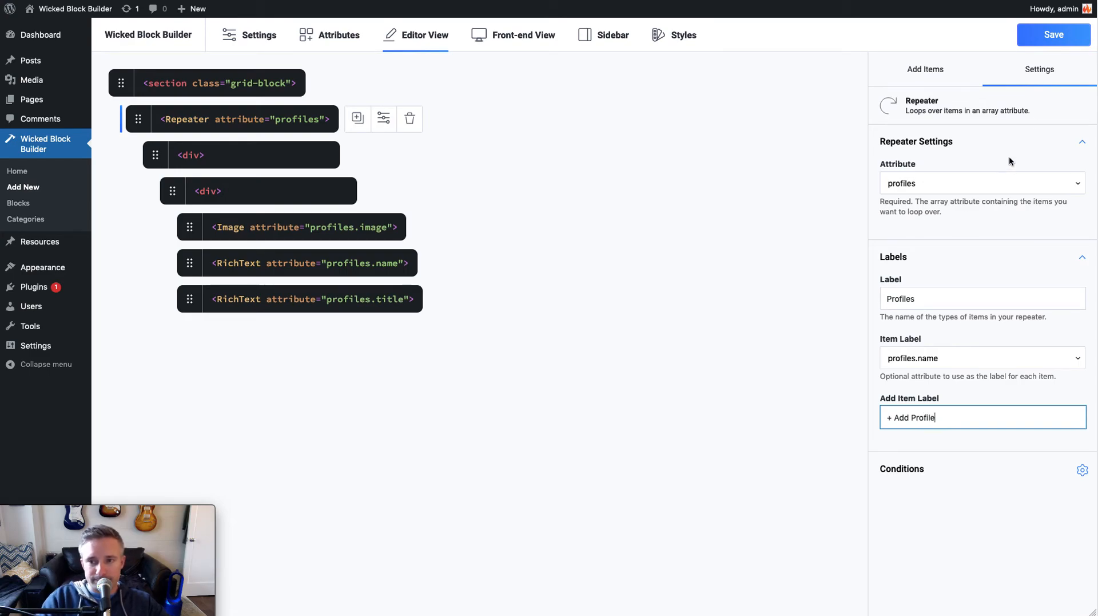
{"action": "left_click", "coordinate": [1043, 37]}
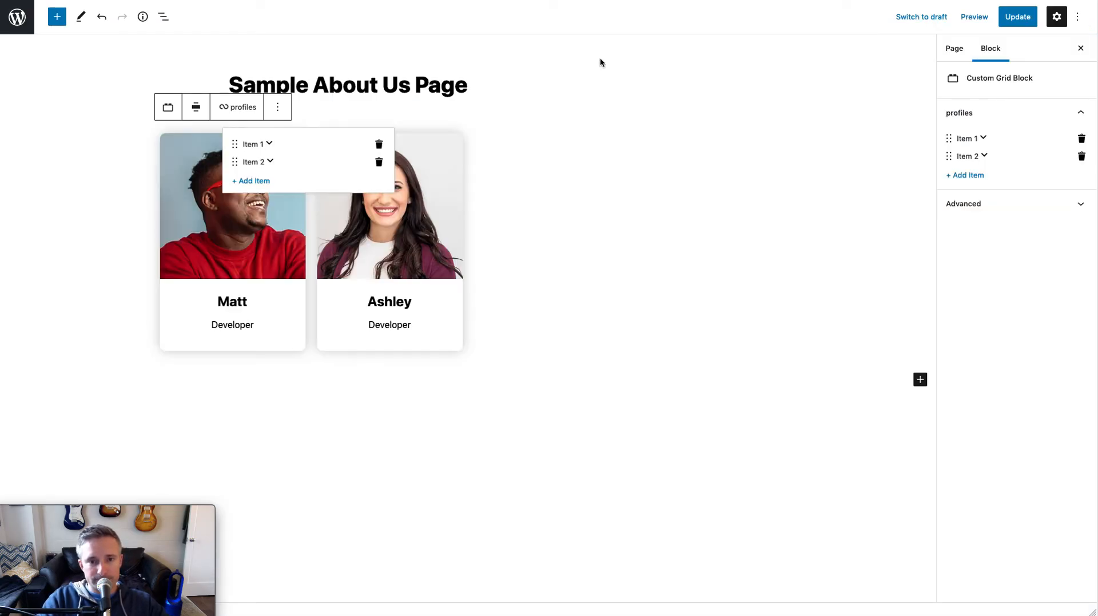
Step: Return to the sample page, update and reload it, and select the custom grid block
{"action": "left_click", "coordinate": [1018, 17]}
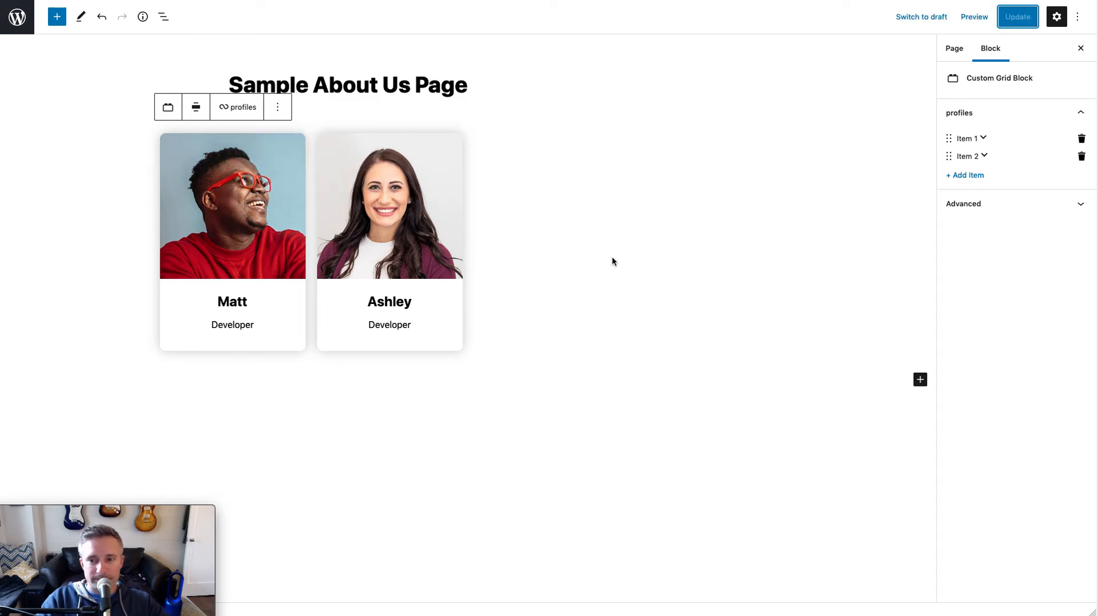
{"action": "key", "text": "super+r"}
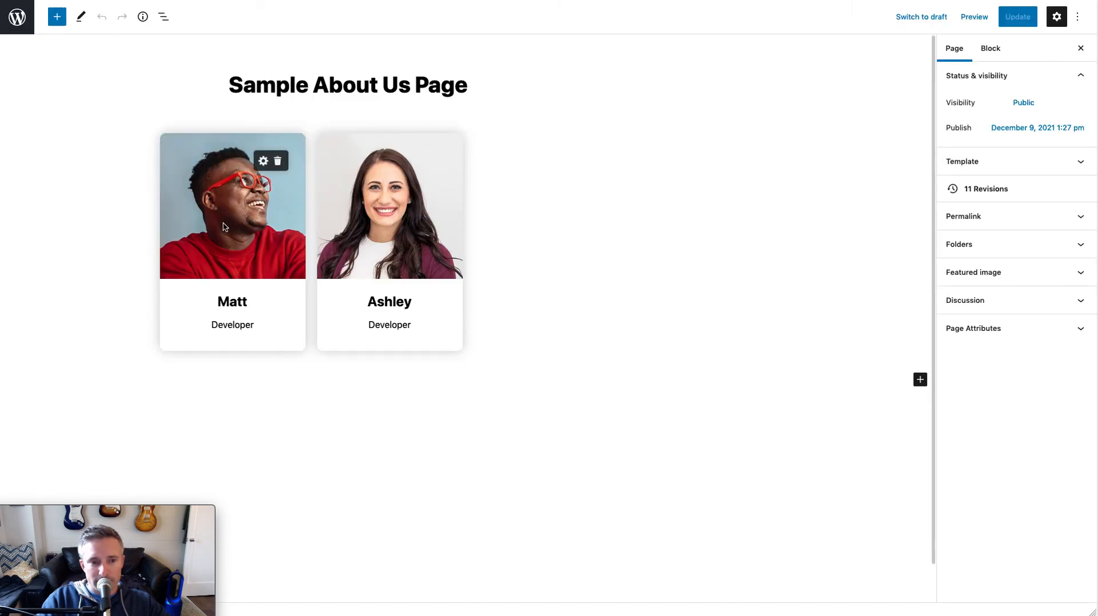
{"action": "left_click", "coordinate": [224, 226]}
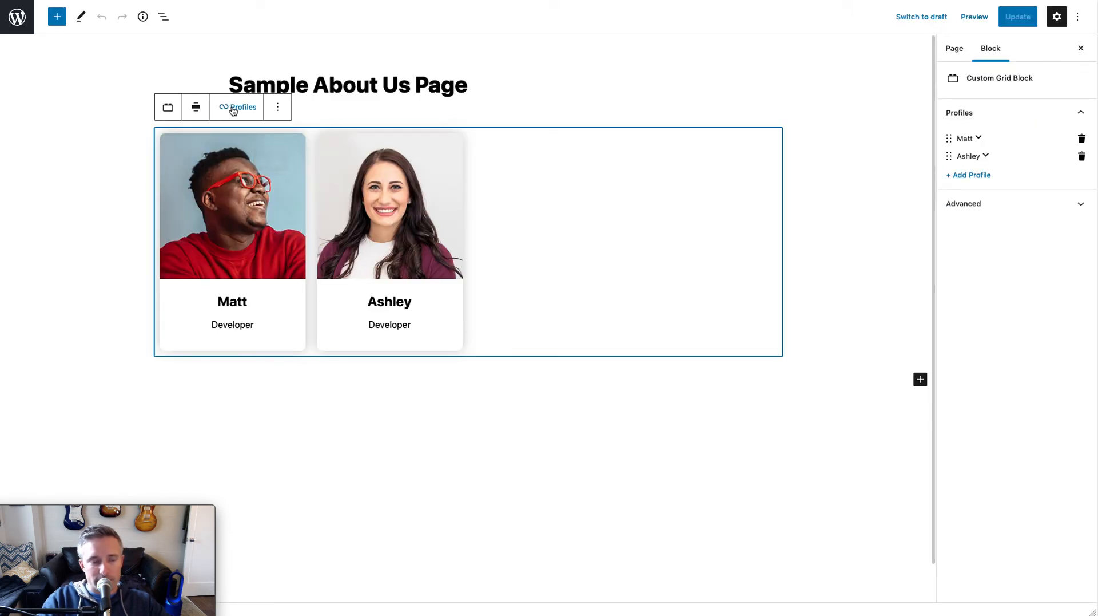
Step: Check the grid block's Profiles list and move the dark-haired woman's profile ahead of the man's profile
{"action": "left_click", "coordinate": [245, 107]}
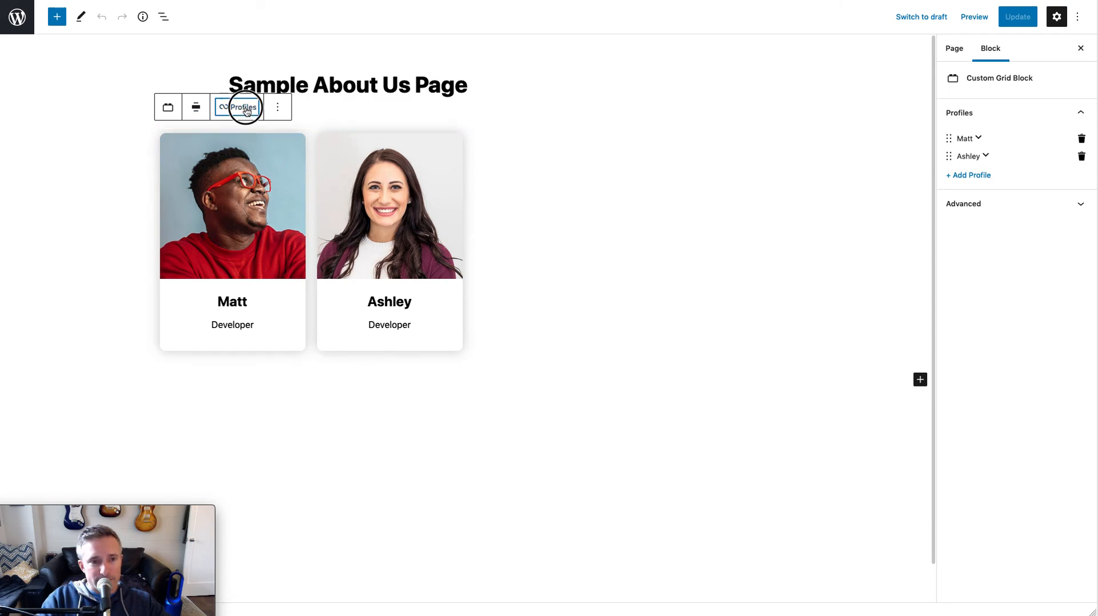
{"action": "left_click", "coordinate": [535, 216]}
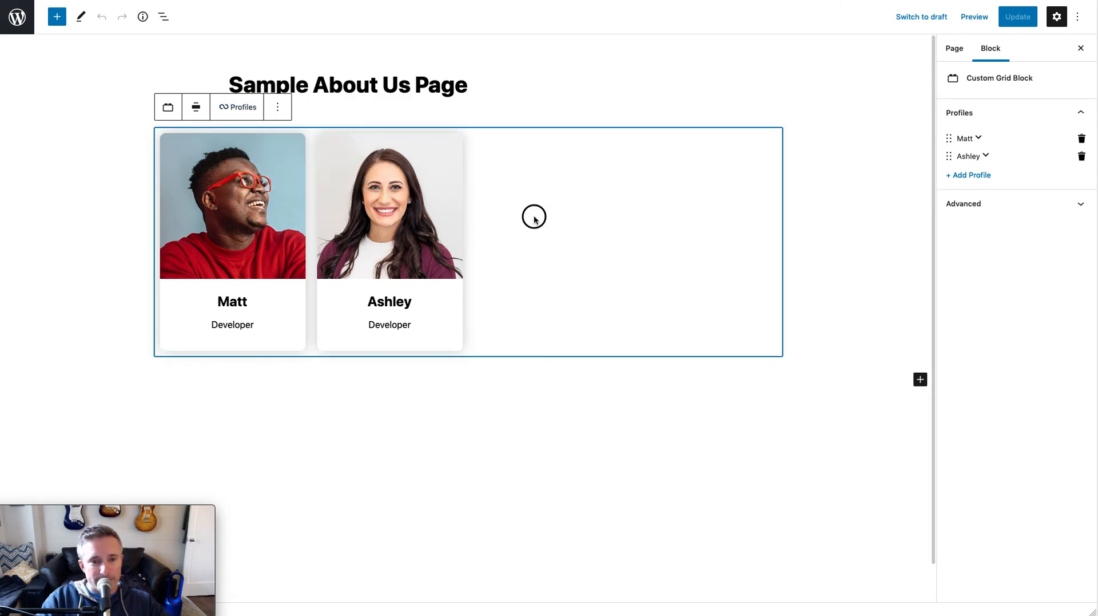
{"action": "left_click_drag", "start_coordinate": [949, 155], "coordinate": [949, 135]}
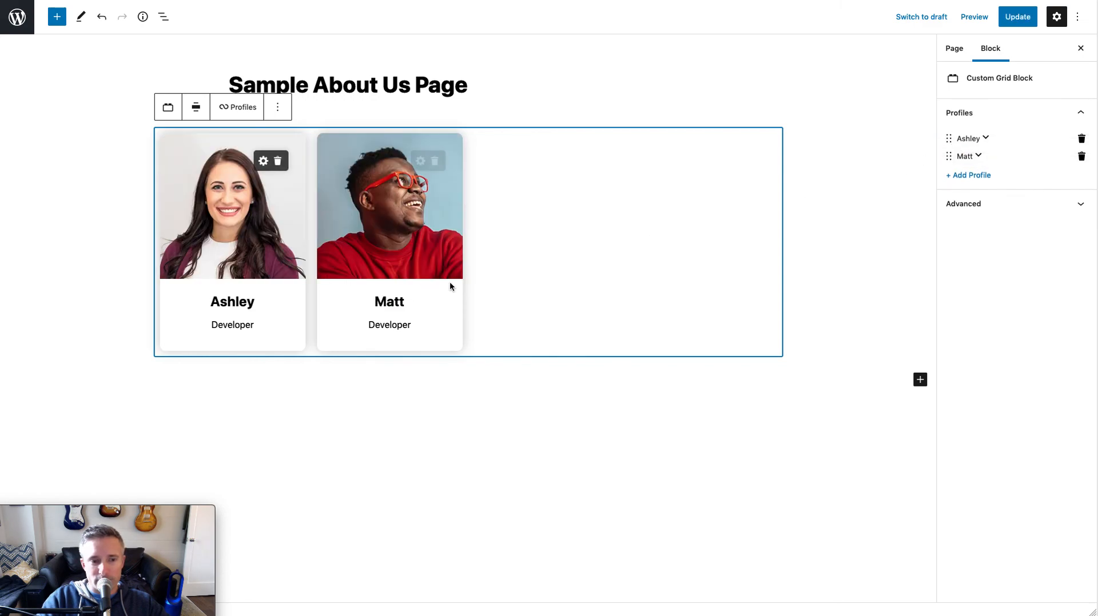